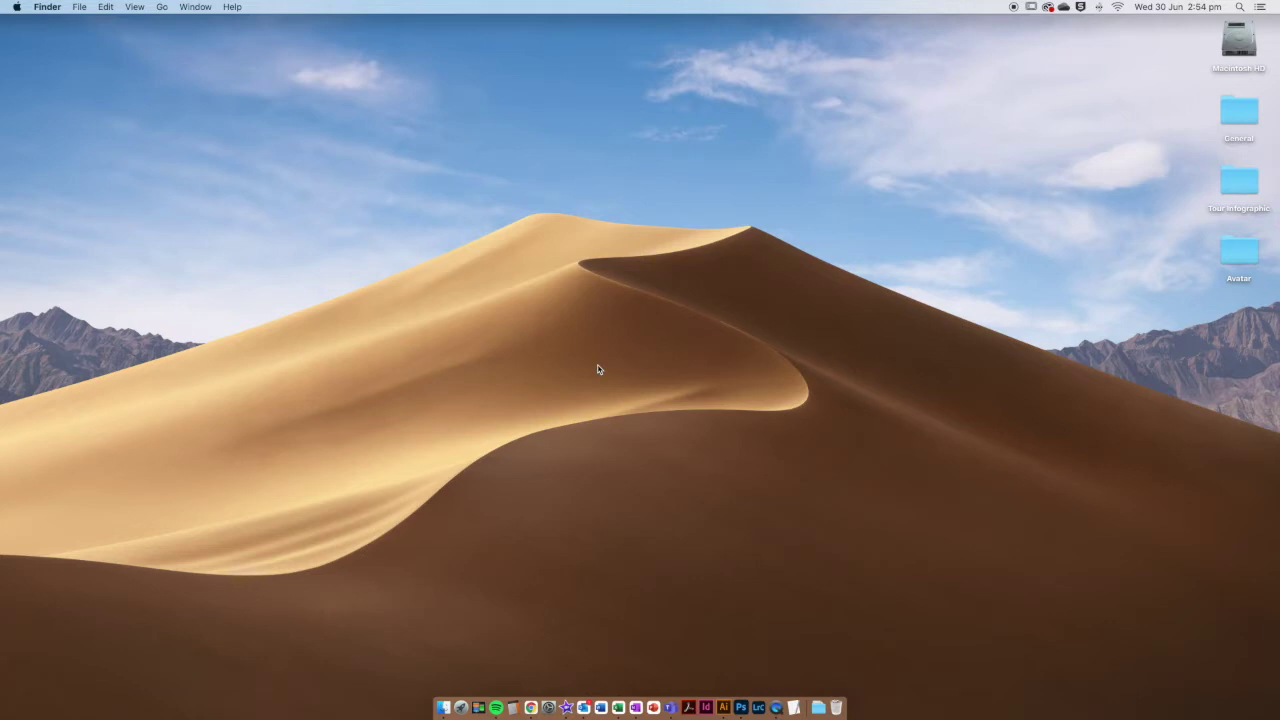
Step: Browse to the PNGs folder inside the Tour Infographic desktop folder and preview Dragon-05.png
{"action": "double_click", "coordinate": [1231, 190]}
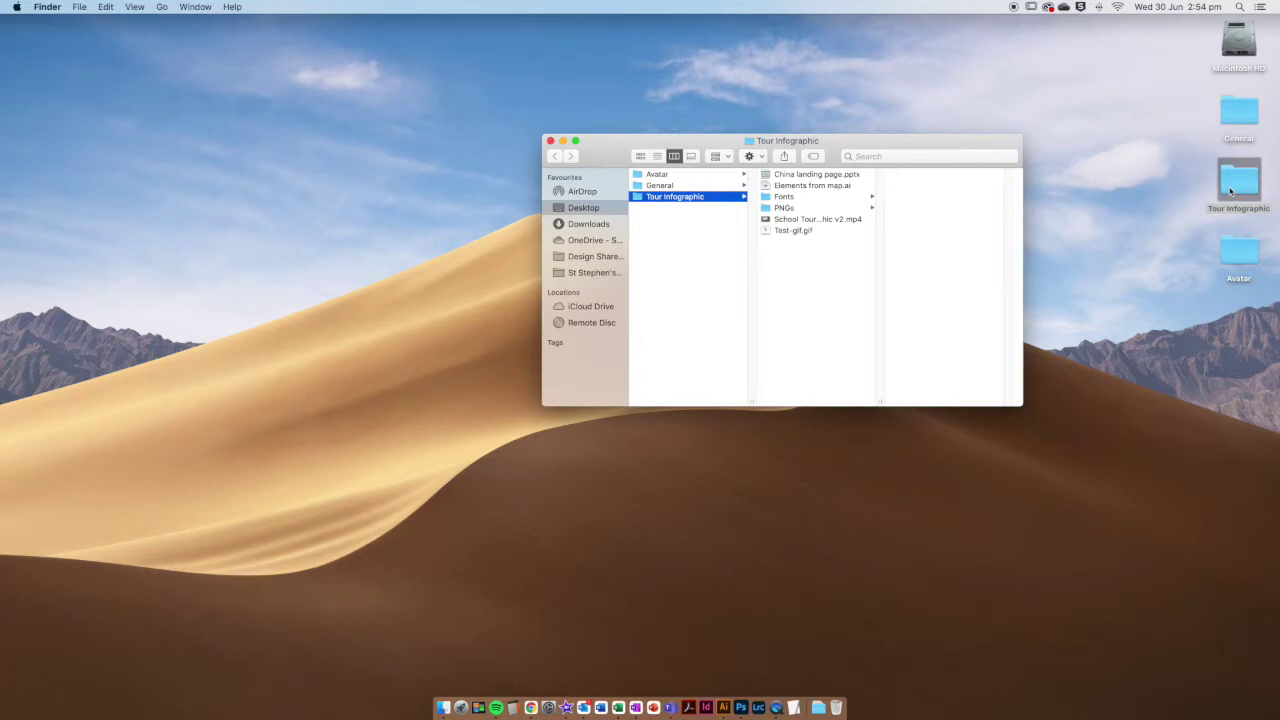
{"action": "left_click", "coordinate": [811, 208]}
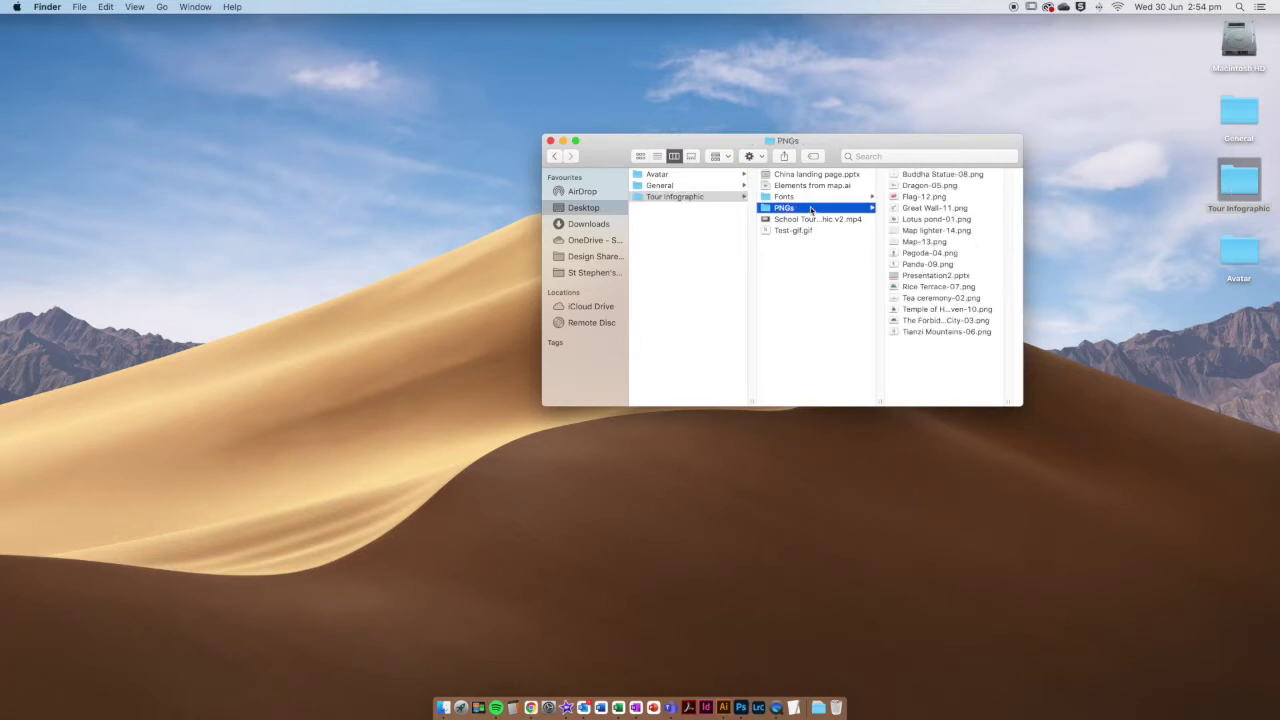
{"action": "left_click", "coordinate": [913, 187]}
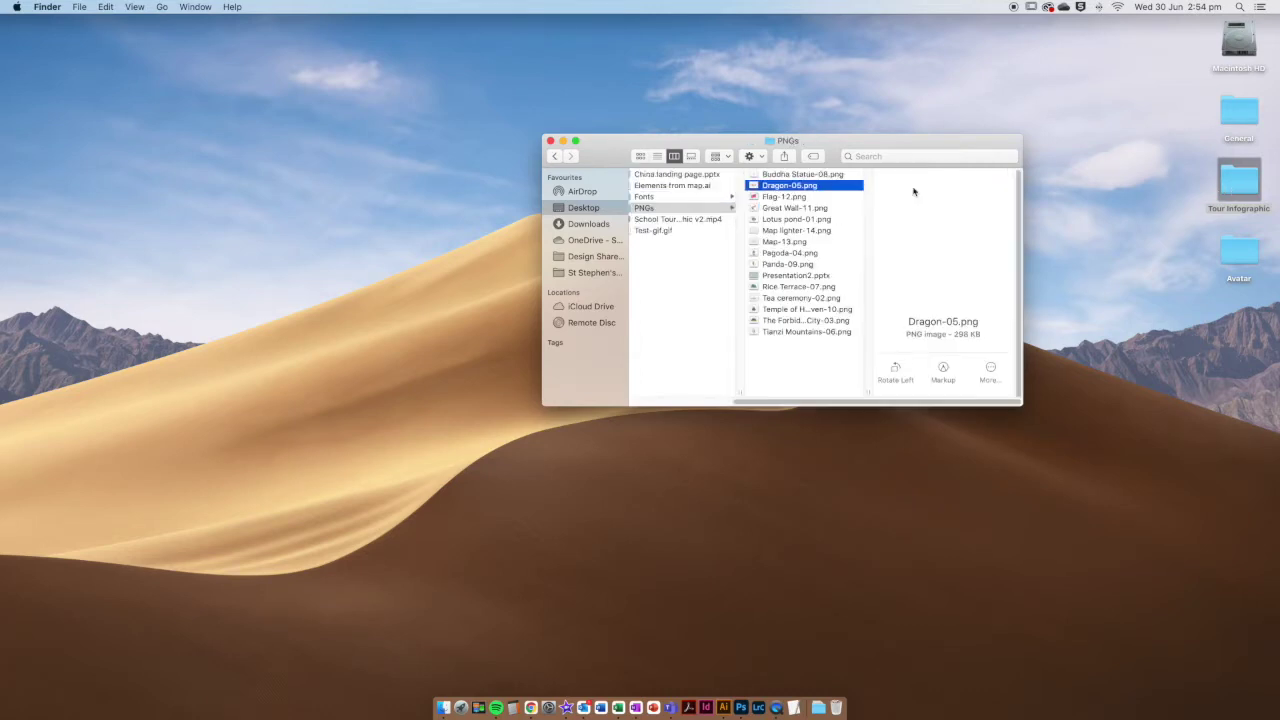
{"action": "key", "text": "space"}
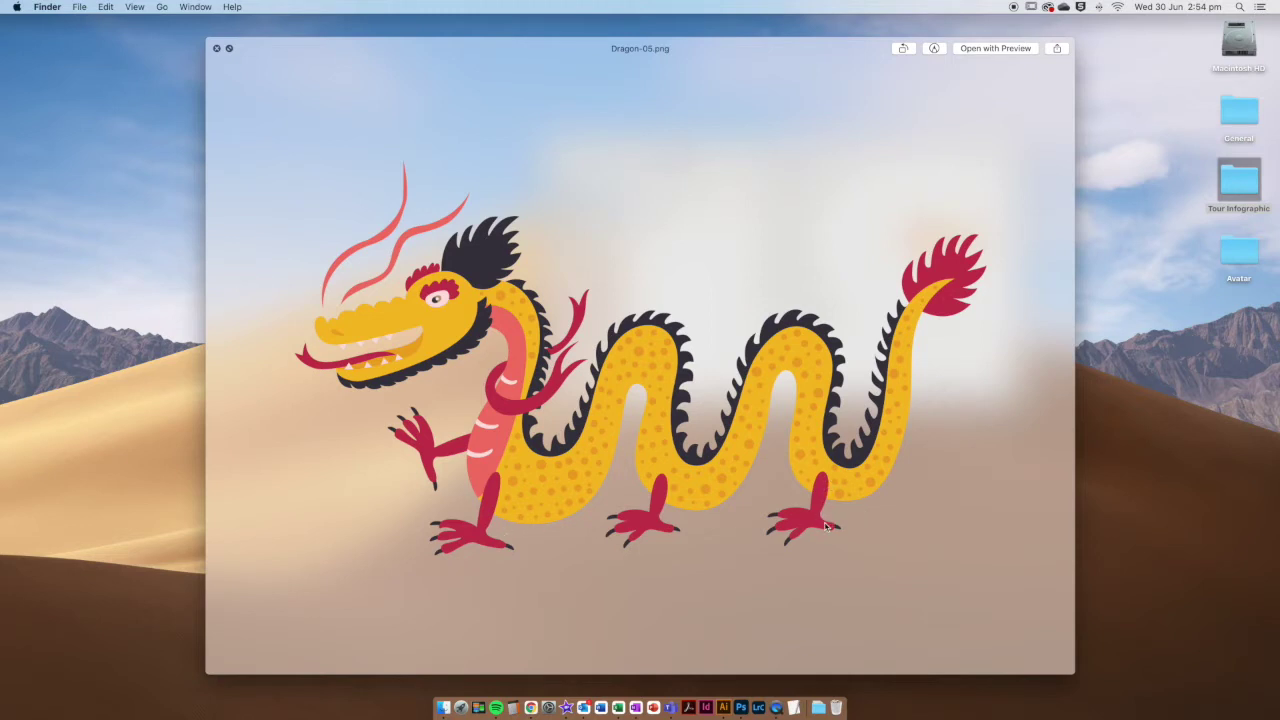
{"action": "key", "text": "space"}
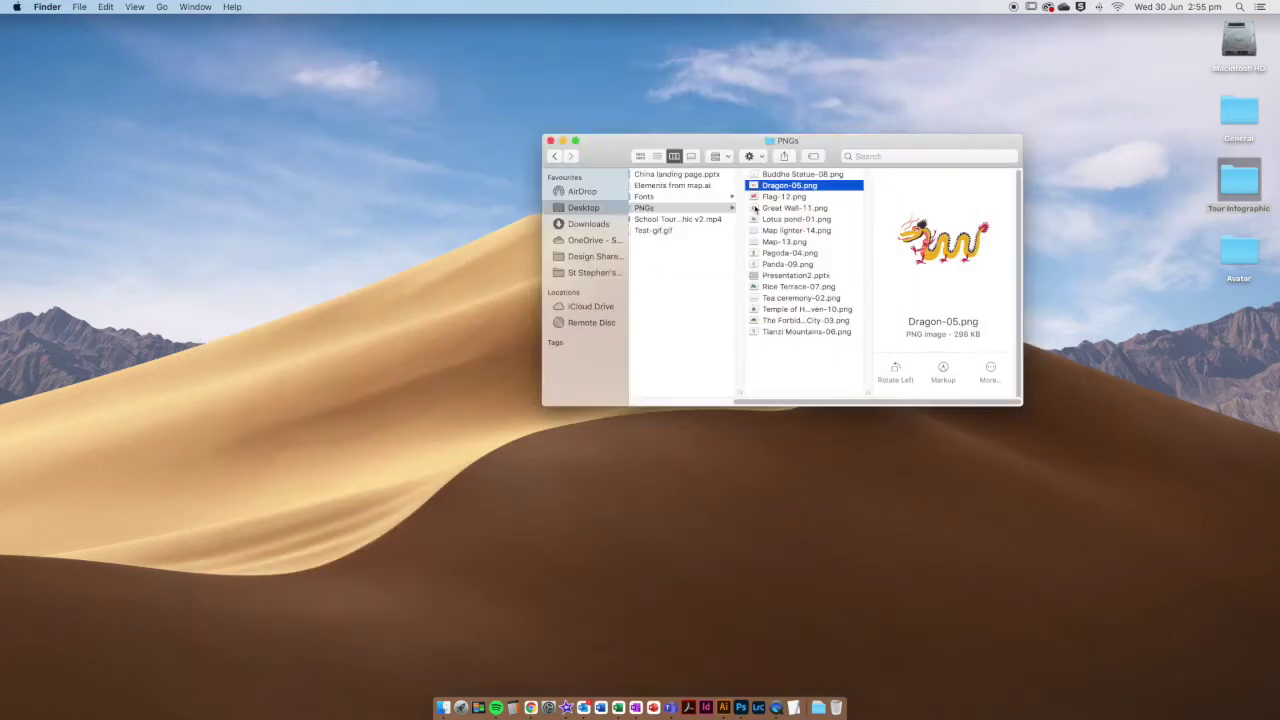
Step: Open Dragon-05.png in Adobe Photoshop 2020
{"action": "right_click", "coordinate": [830, 187]}
{"action": "mouse_move", "coordinate": [892, 203]}
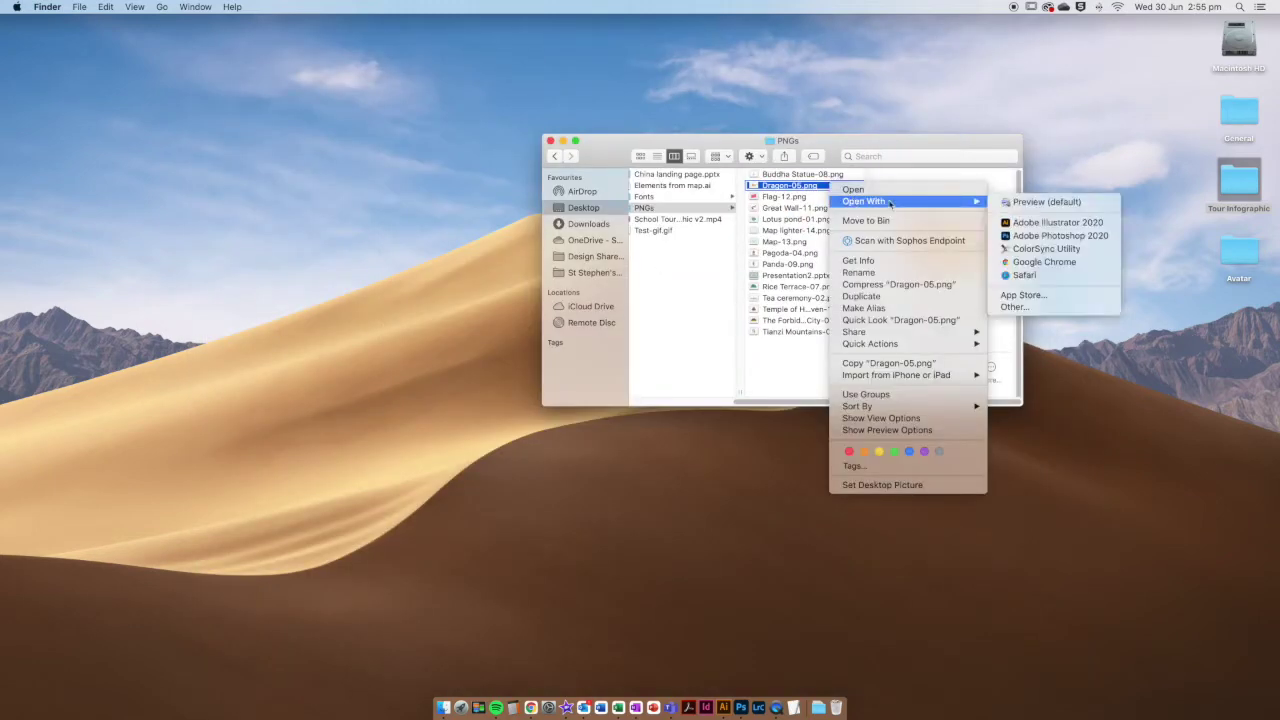
{"action": "left_click", "coordinate": [1086, 238]}
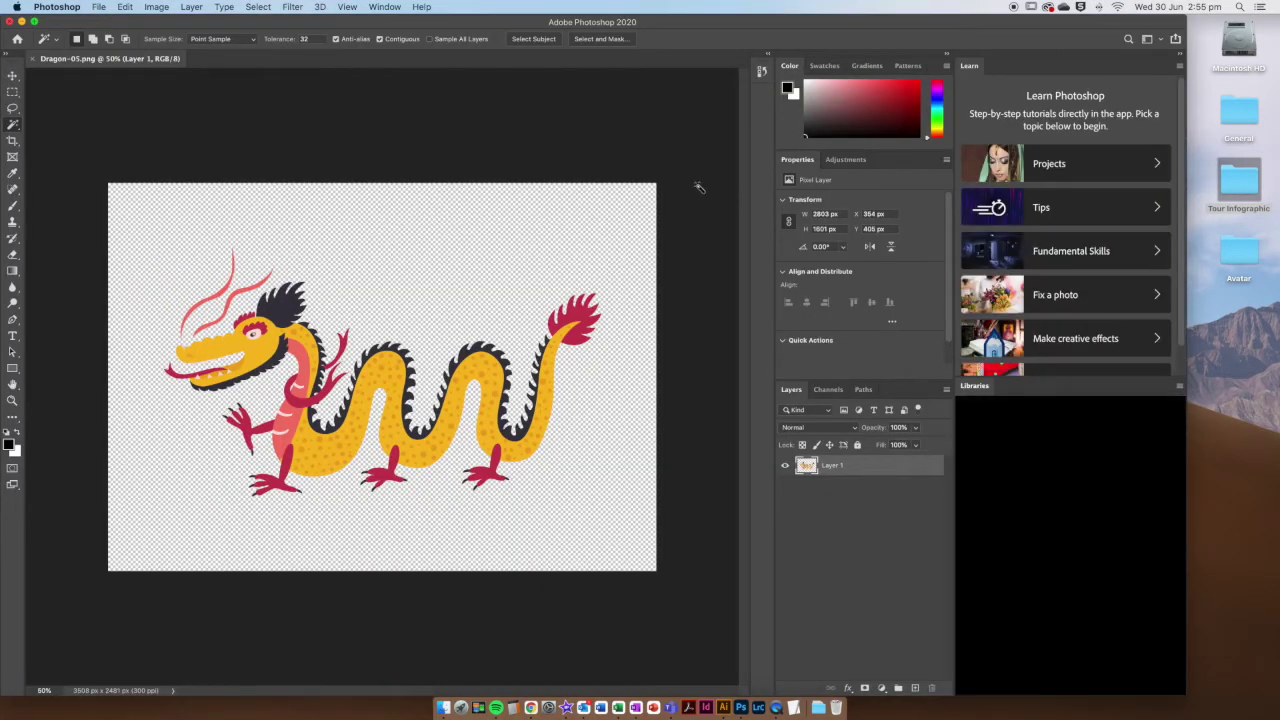
Step: Switch to the Move tool and close the Learn and Libraries panels
{"action": "key", "text": "v"}
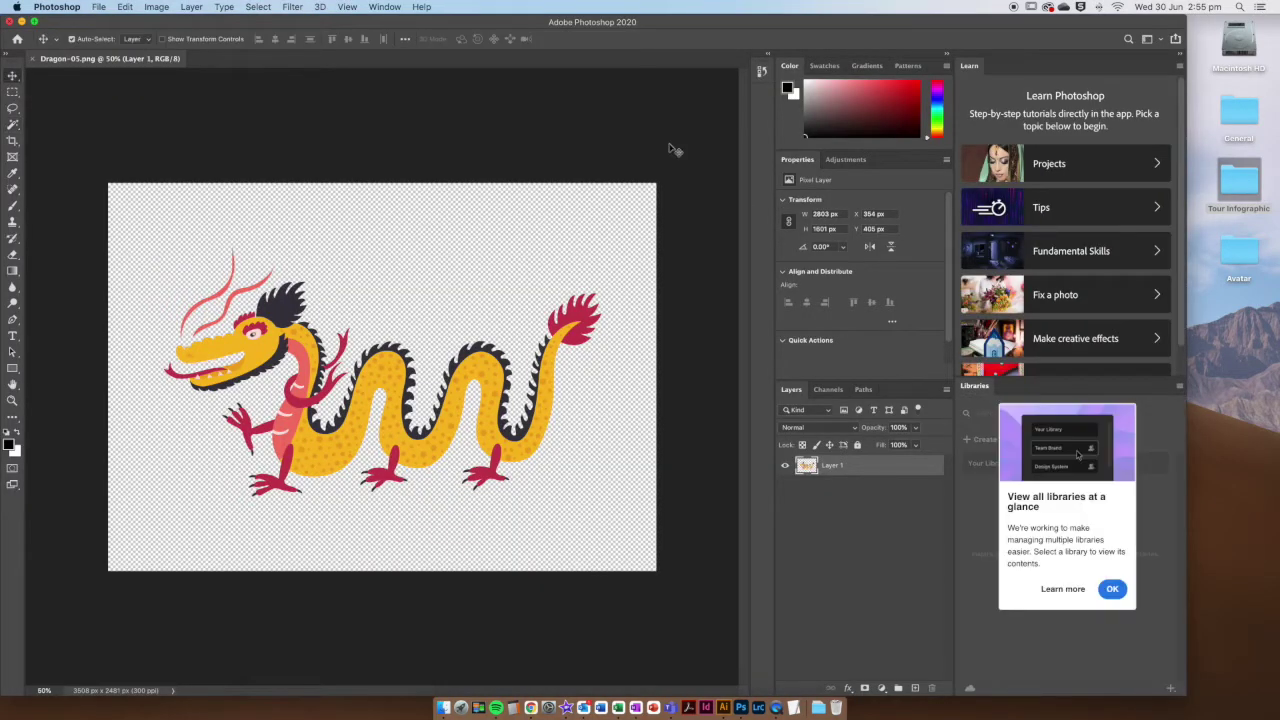
{"action": "right_click", "coordinate": [967, 65]}
{"action": "left_click", "coordinate": [996, 72]}
{"action": "right_click", "coordinate": [979, 67]}
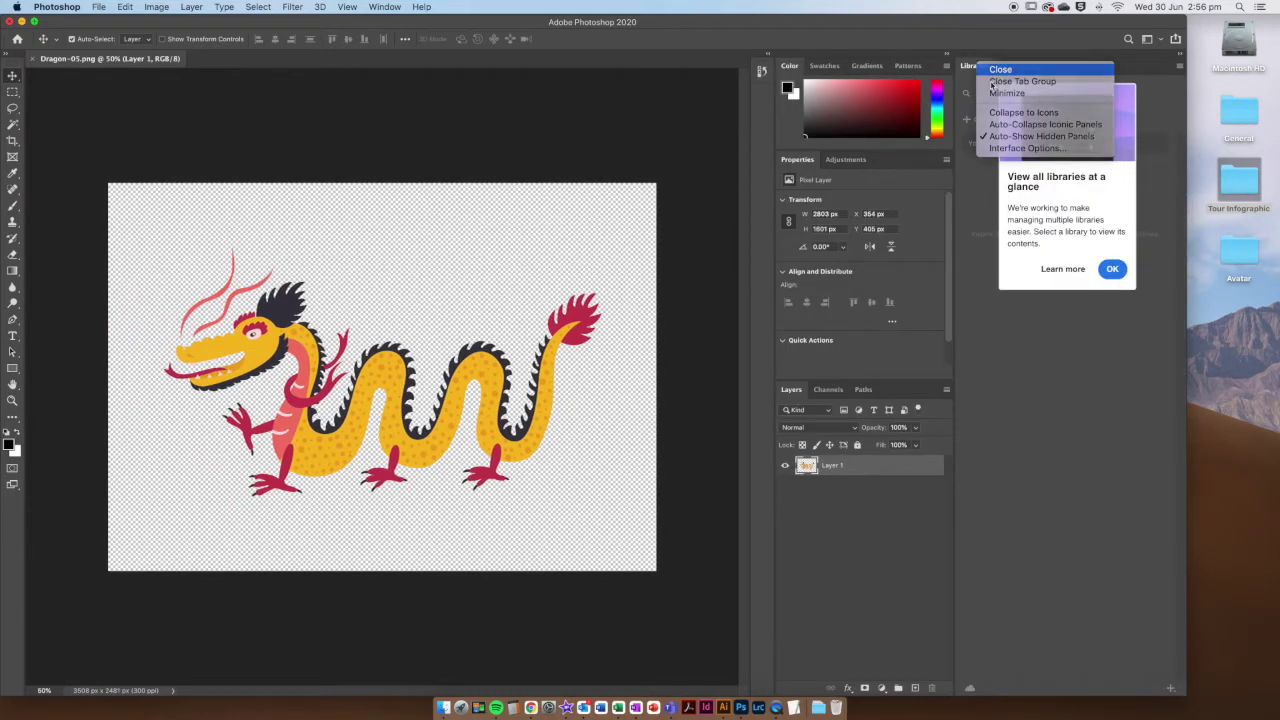
{"action": "left_click", "coordinate": [998, 72]}
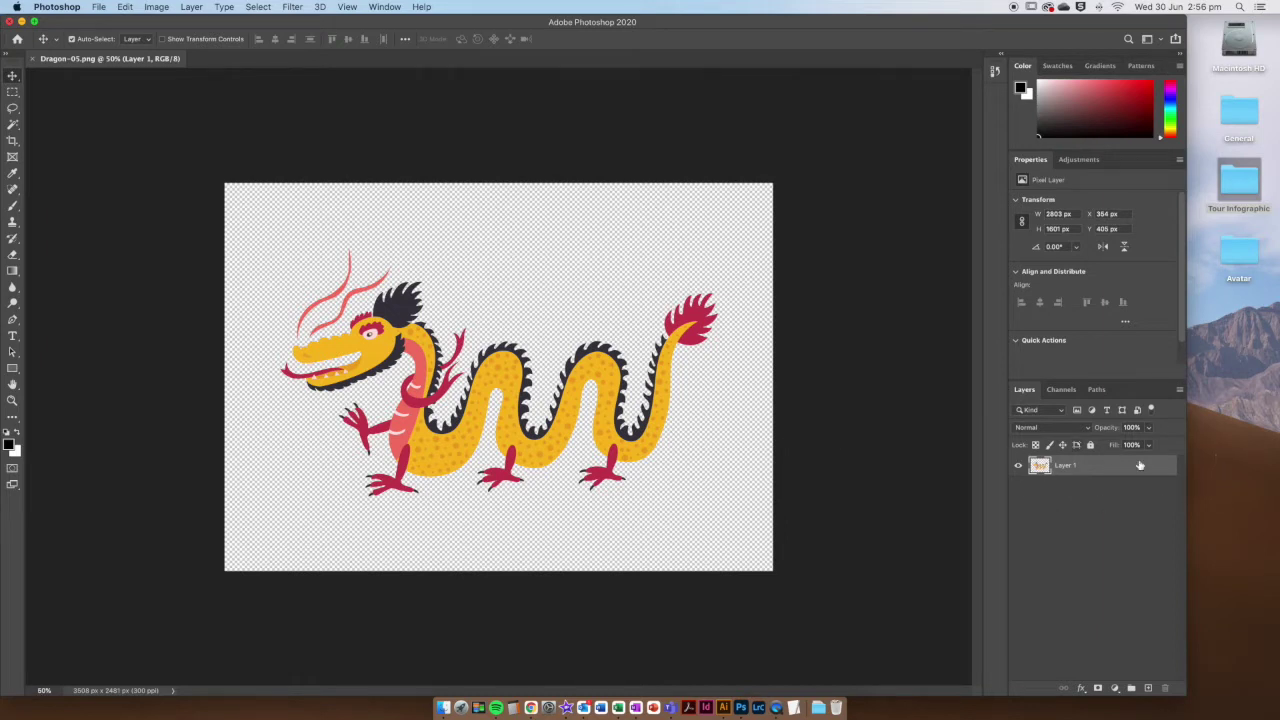
Step: Duplicate Layer 1 and hide the original layer, keeping the copy active
{"action": "left_click", "coordinate": [384, 6]}
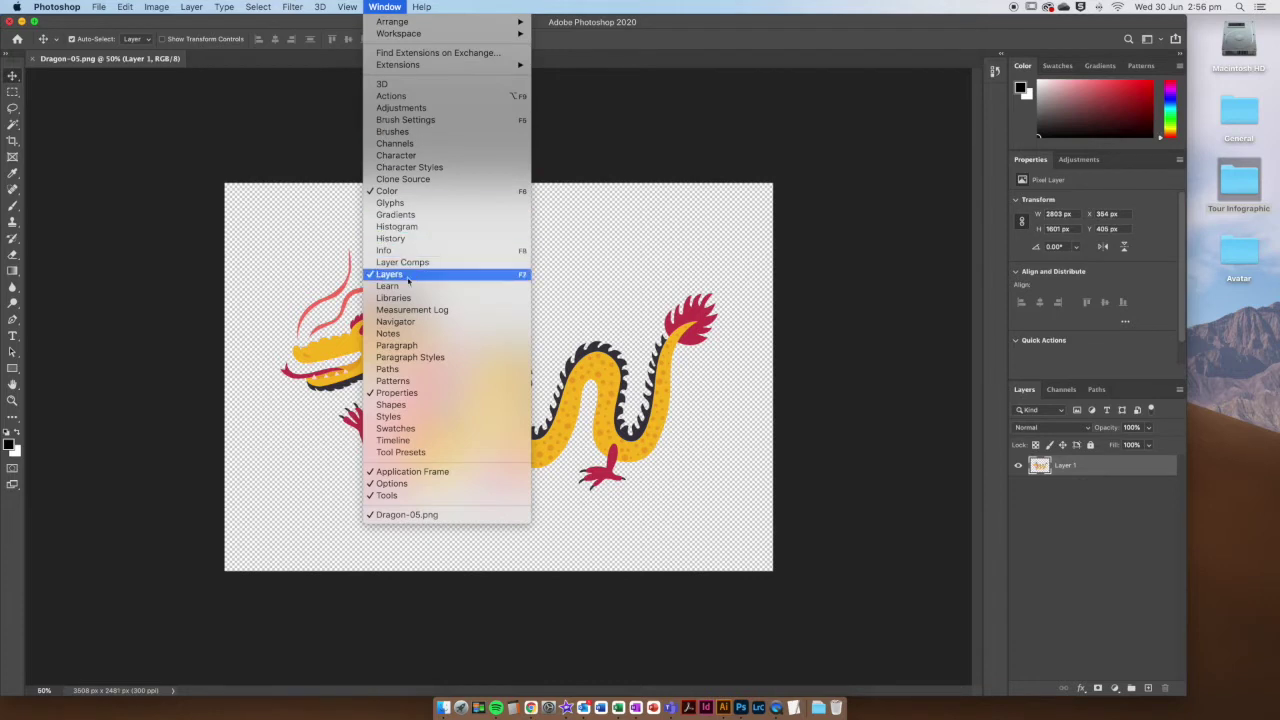
{"action": "left_click", "coordinate": [1072, 515]}
{"action": "left_click_drag", "start_coordinate": [1092, 473], "coordinate": [1148, 688]}
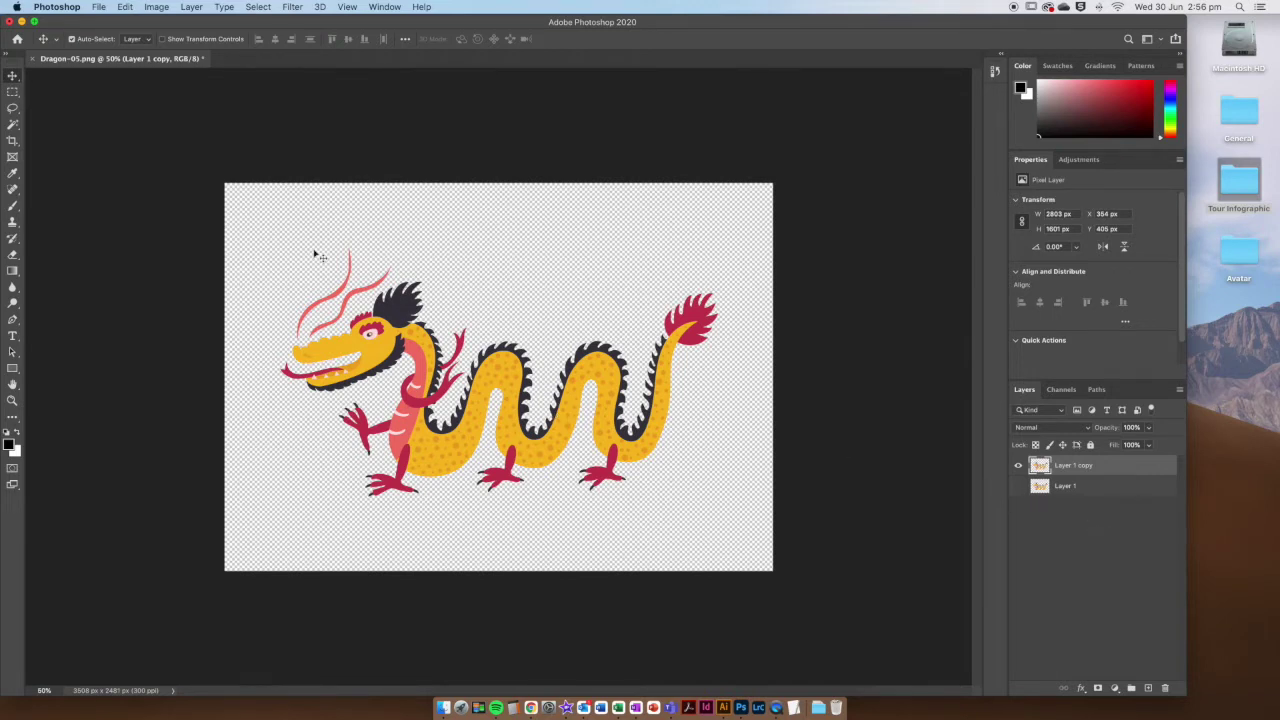
Step: Select the dragon's front standing leg together with all its claws on Layer 1 copy using the Magic Wand
{"action": "left_click", "coordinate": [13, 126]}
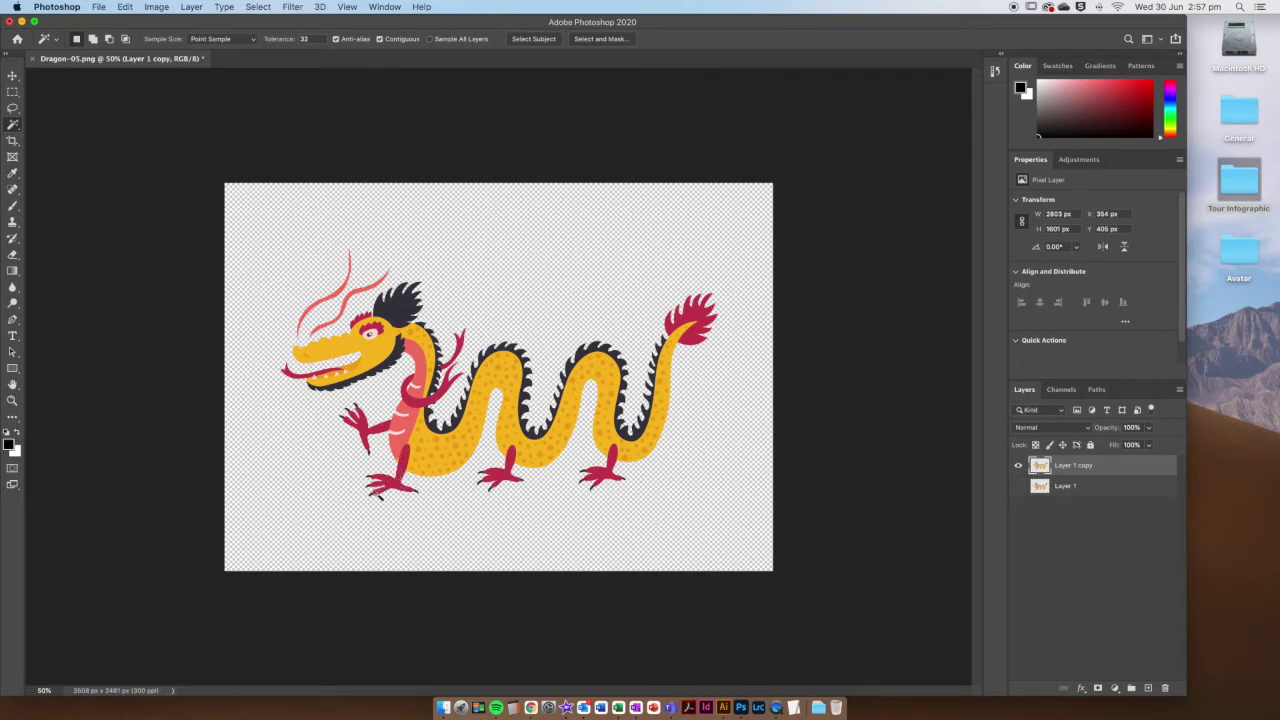
{"action": "left_click", "coordinate": [402, 484]}
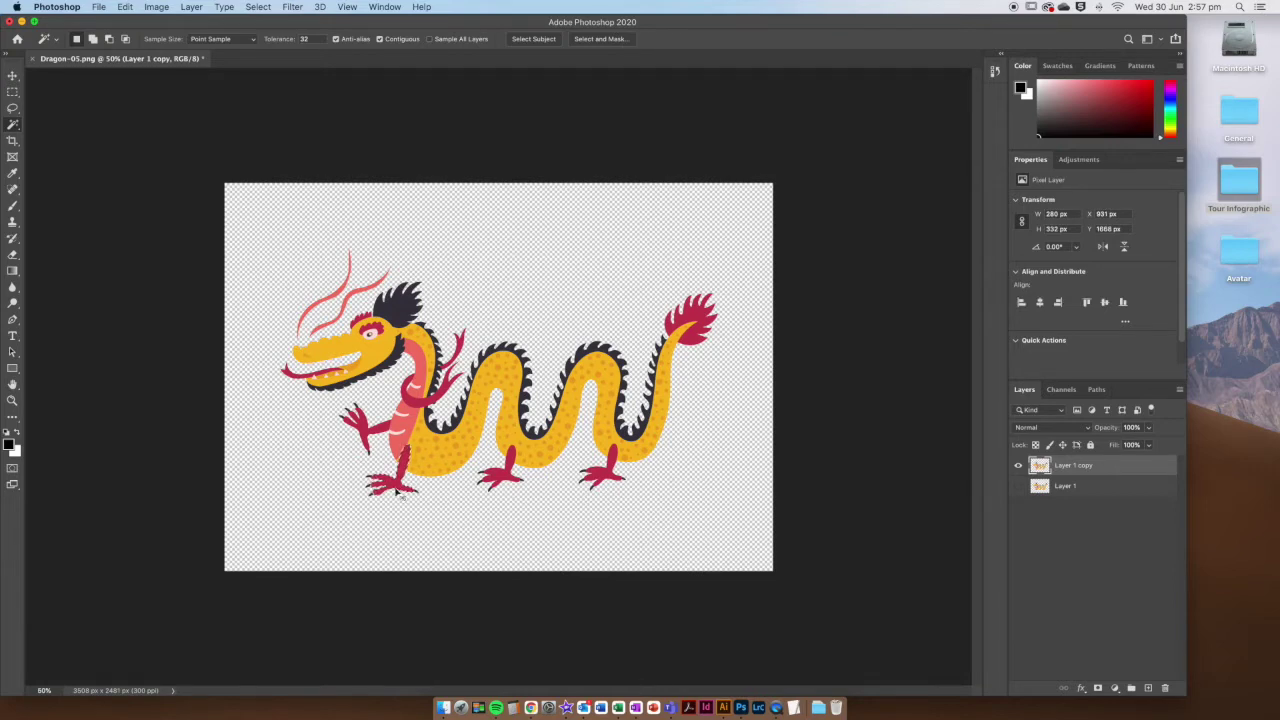
{"action": "key", "text": "super+plus"}
{"action": "key", "text": "super+plus"}
{"action": "key", "text": "super+plus"}
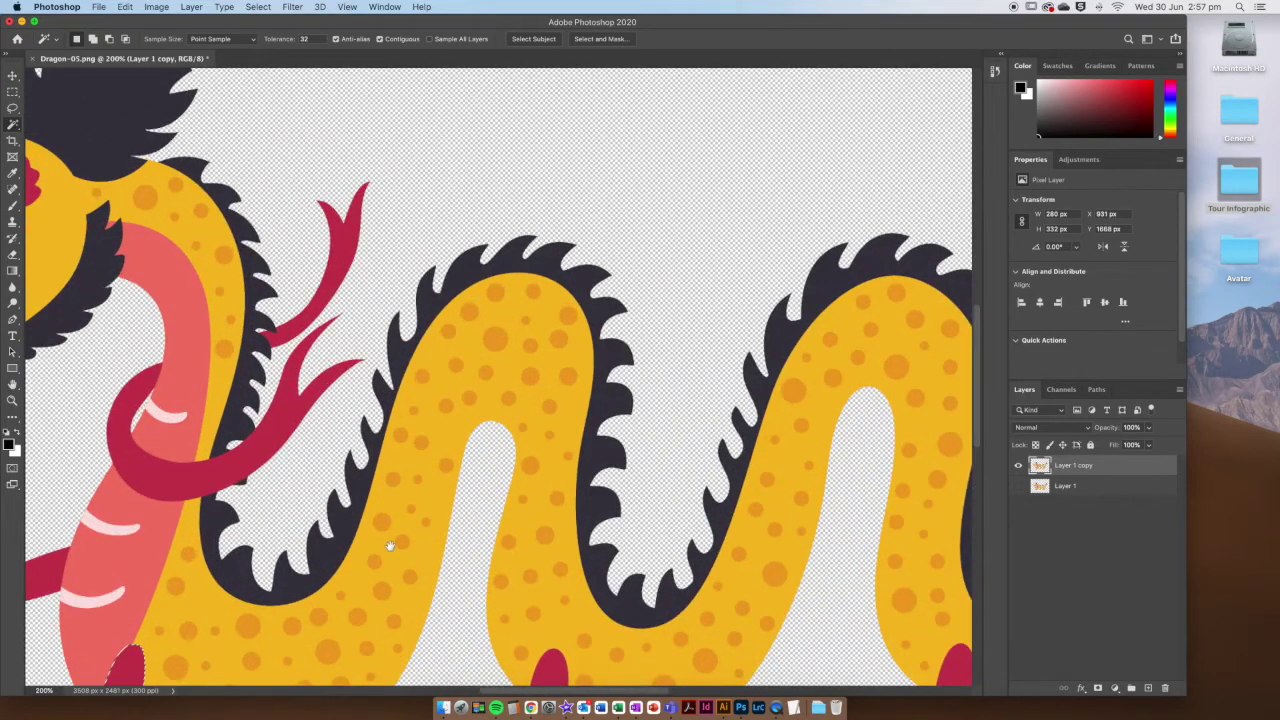
{"action": "left_click_drag", "start_coordinate": [391, 537], "coordinate": [580, 257]}
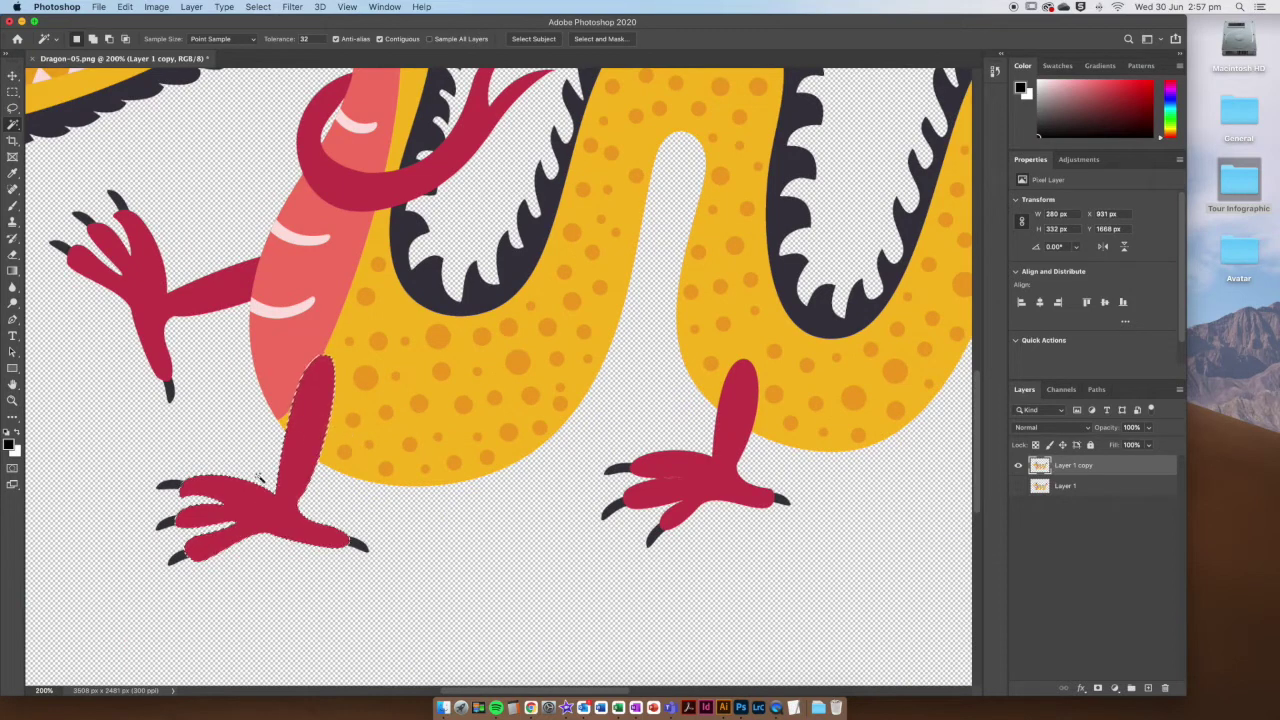
{"action": "key", "text": "shift"}
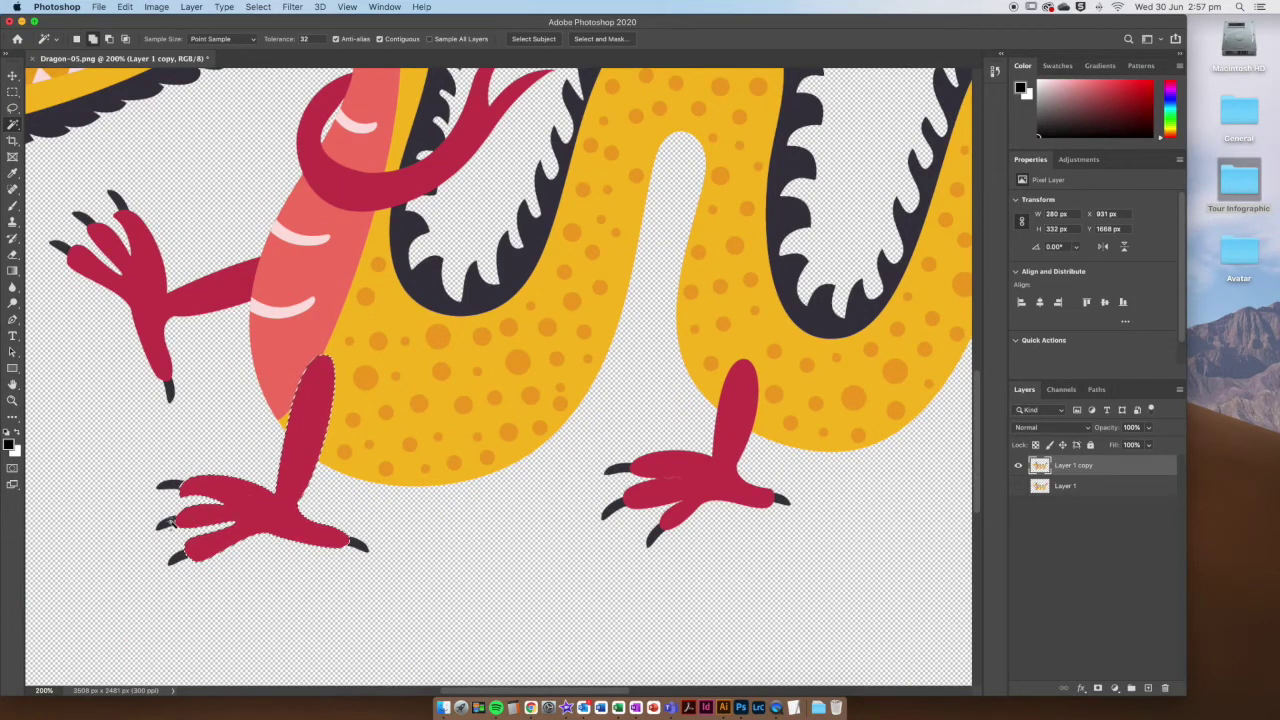
{"action": "left_click", "coordinate": [172, 486], "text": "shift"}
{"action": "left_click", "coordinate": [180, 558], "text": "shift"}
{"action": "left_click", "coordinate": [357, 546], "text": "shift"}
Step: Cut the selected leg onto its own layer and rename that layer "Front left leg"
{"action": "right_click", "coordinate": [313, 457]}
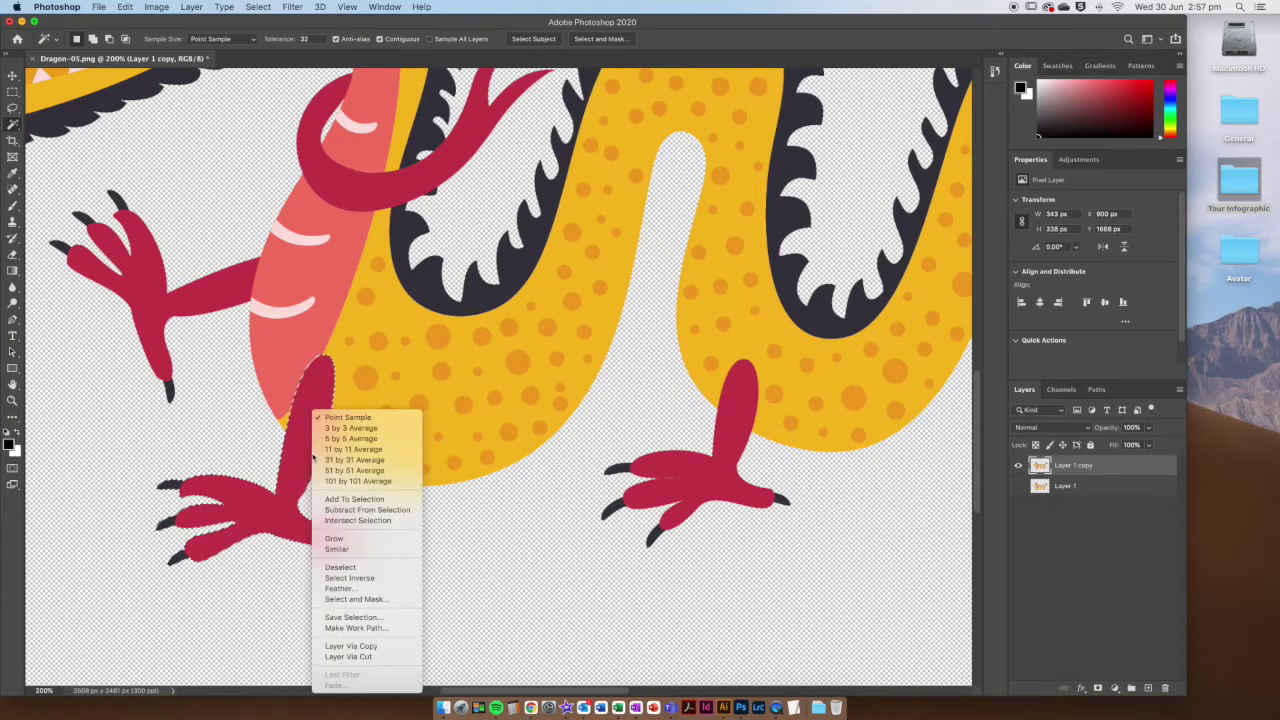
{"action": "left_click", "coordinate": [402, 657]}
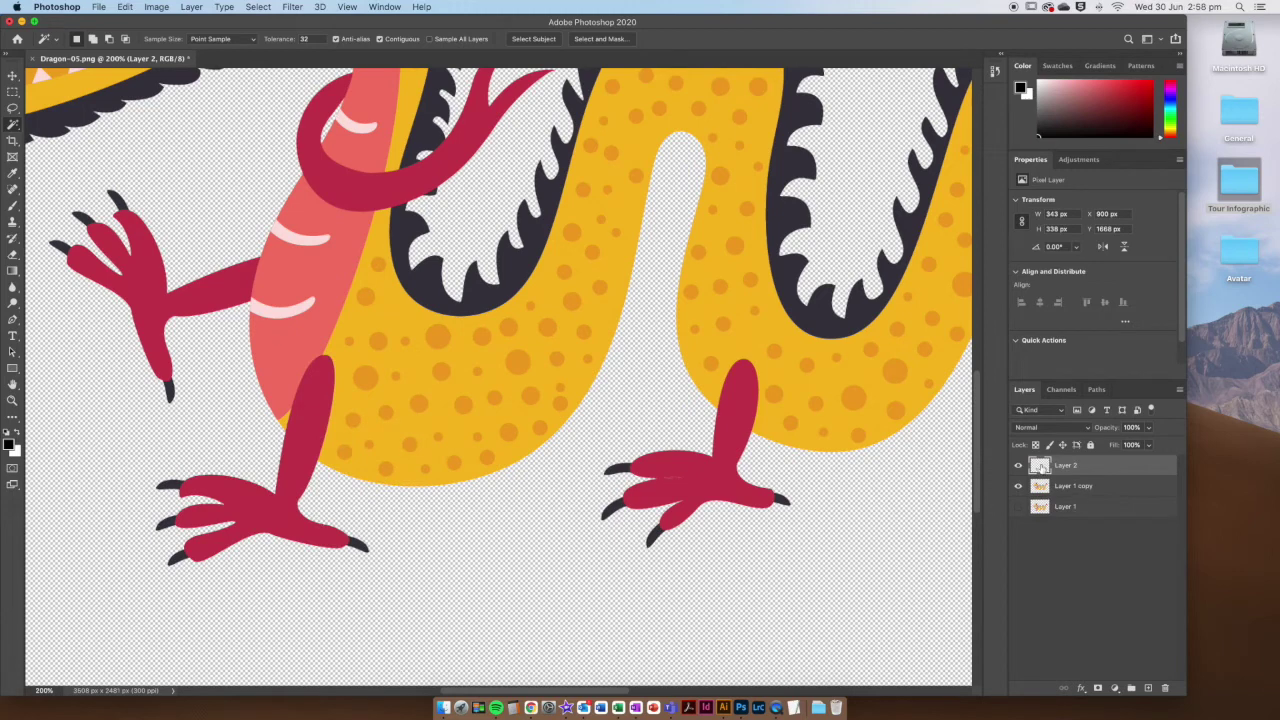
{"action": "left_click", "coordinate": [1018, 466]}
{"action": "left_click", "coordinate": [1018, 466]}
{"action": "left_click", "coordinate": [1018, 466]}
{"action": "left_click", "coordinate": [1018, 466]}
{"action": "double_click", "coordinate": [1068, 466]}
{"action": "type", "text": "Front left leg"}
{"action": "key", "text": "Return"}
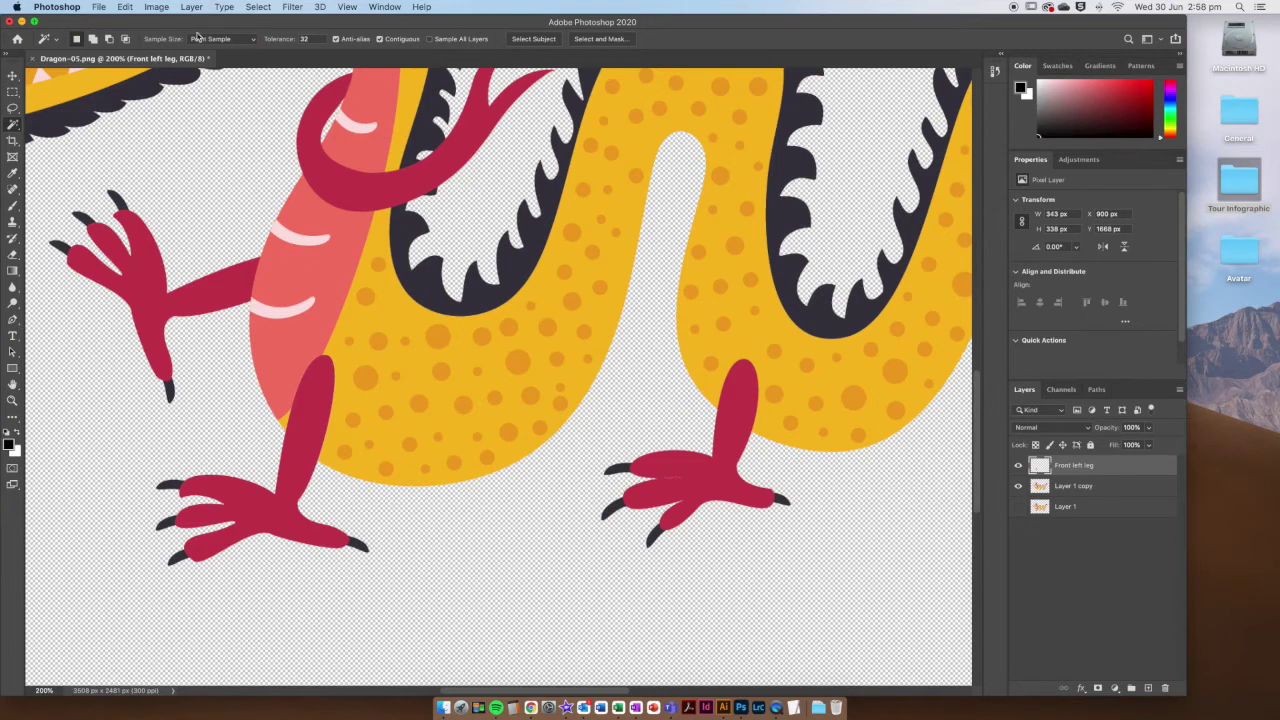
Step: Rotate the Front left leg layer about -30 degrees with Free Transform, keeping the top of the leg at its joint on the body
{"action": "left_click", "coordinate": [125, 7]}
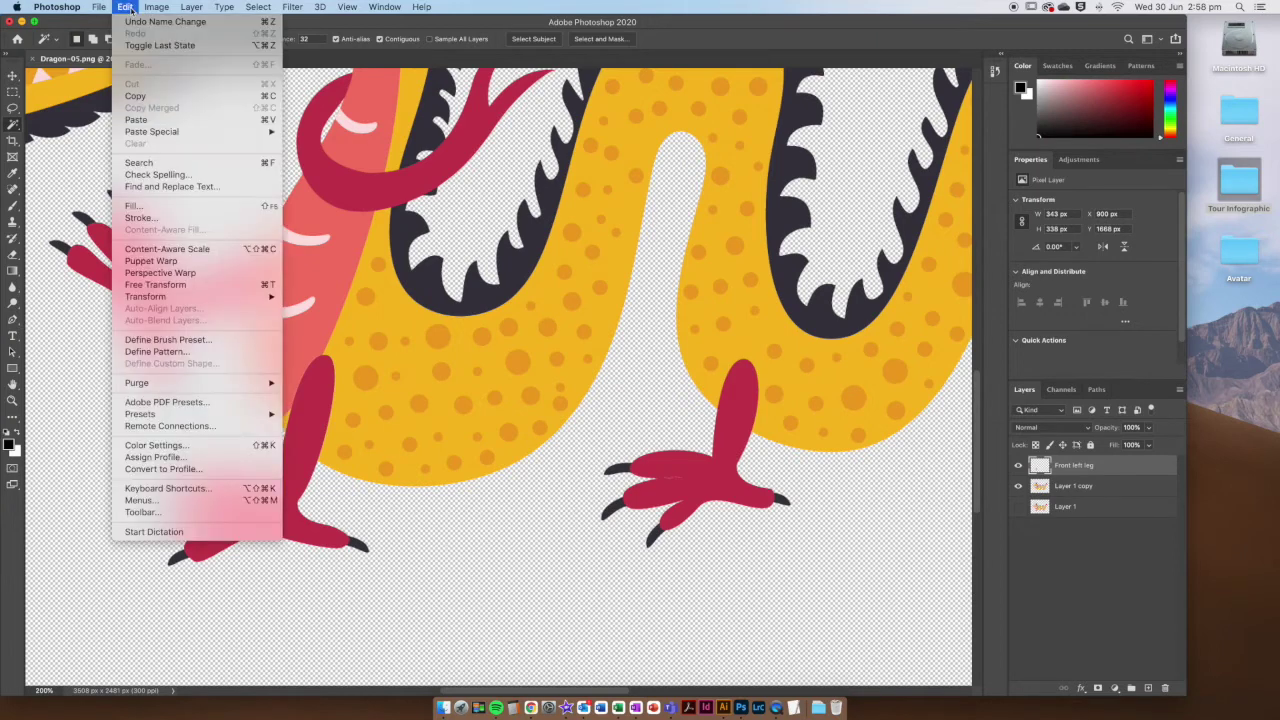
{"action": "left_click", "coordinate": [197, 286]}
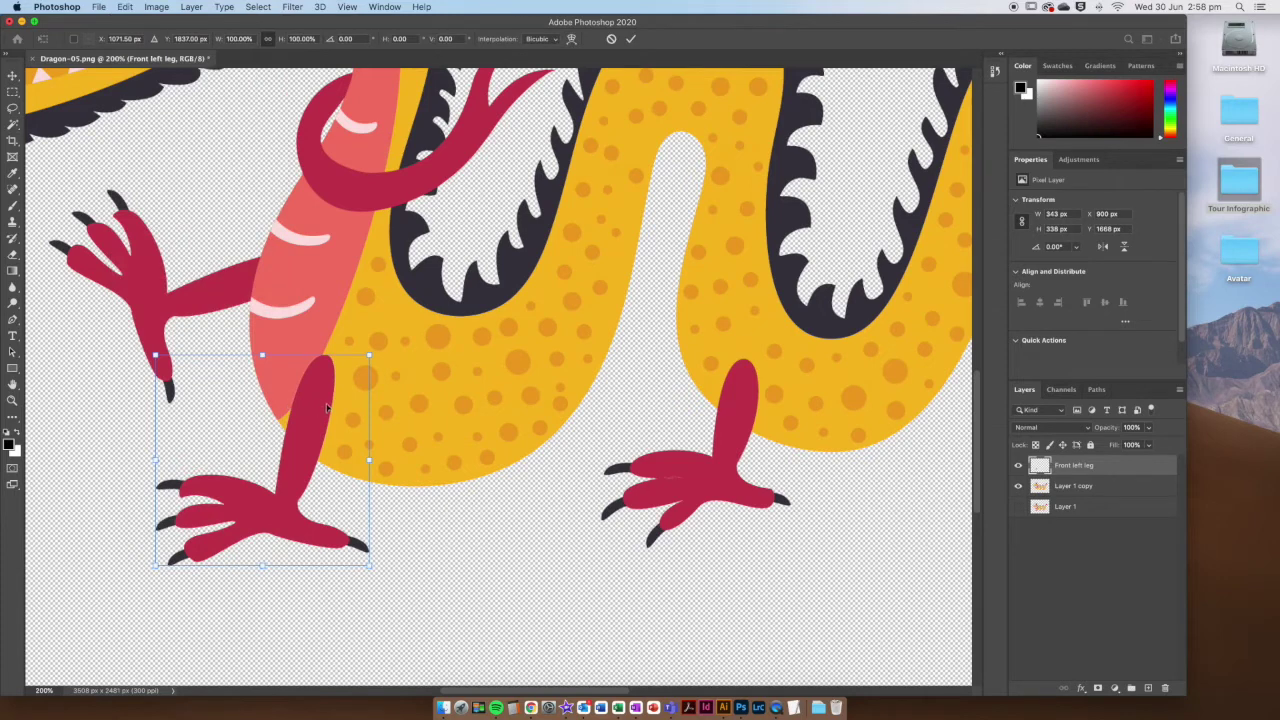
{"action": "left_click_drag", "start_coordinate": [380, 345], "coordinate": [336, 311]}
{"action": "left_click_drag", "start_coordinate": [299, 364], "coordinate": [330, 372]}
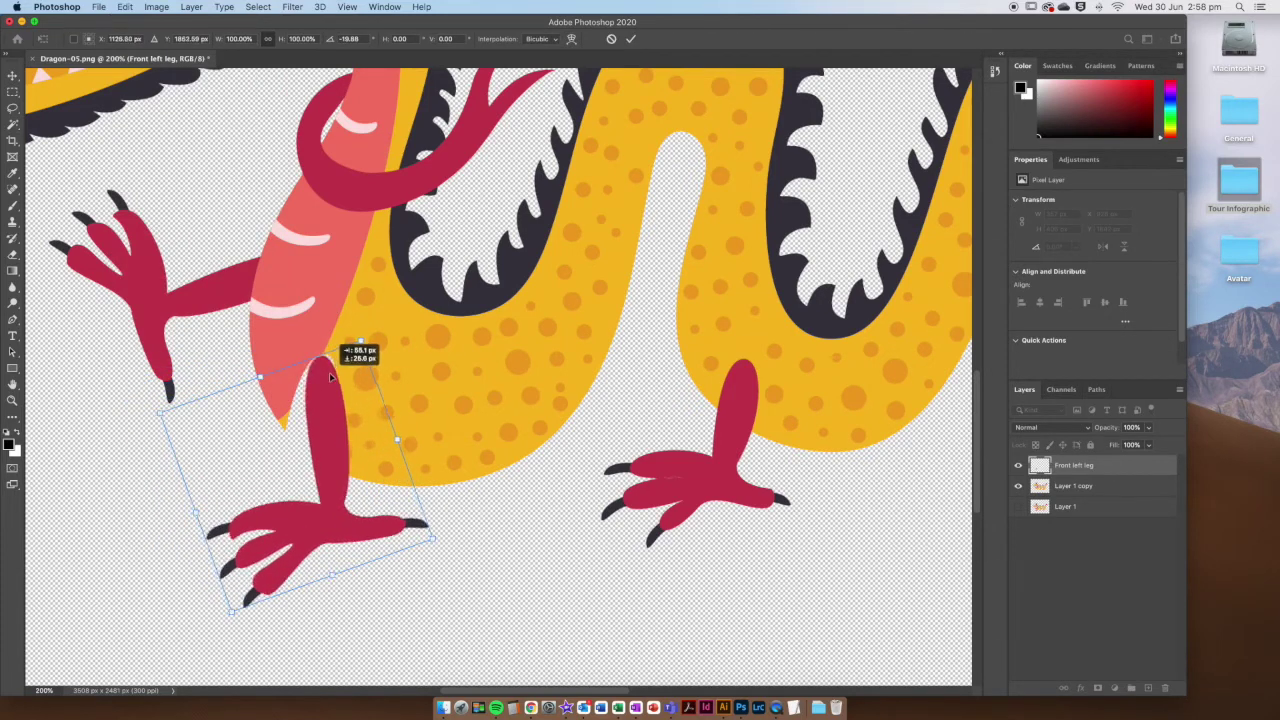
{"action": "left_click", "coordinate": [366, 336]}
{"action": "left_click_drag", "start_coordinate": [370, 331], "coordinate": [349, 323]}
{"action": "left_click_drag", "start_coordinate": [308, 382], "coordinate": [322, 383]}
{"action": "left_click_drag", "start_coordinate": [359, 331], "coordinate": [359, 321]}
{"action": "left_click_drag", "start_coordinate": [329, 372], "coordinate": [333, 372]}
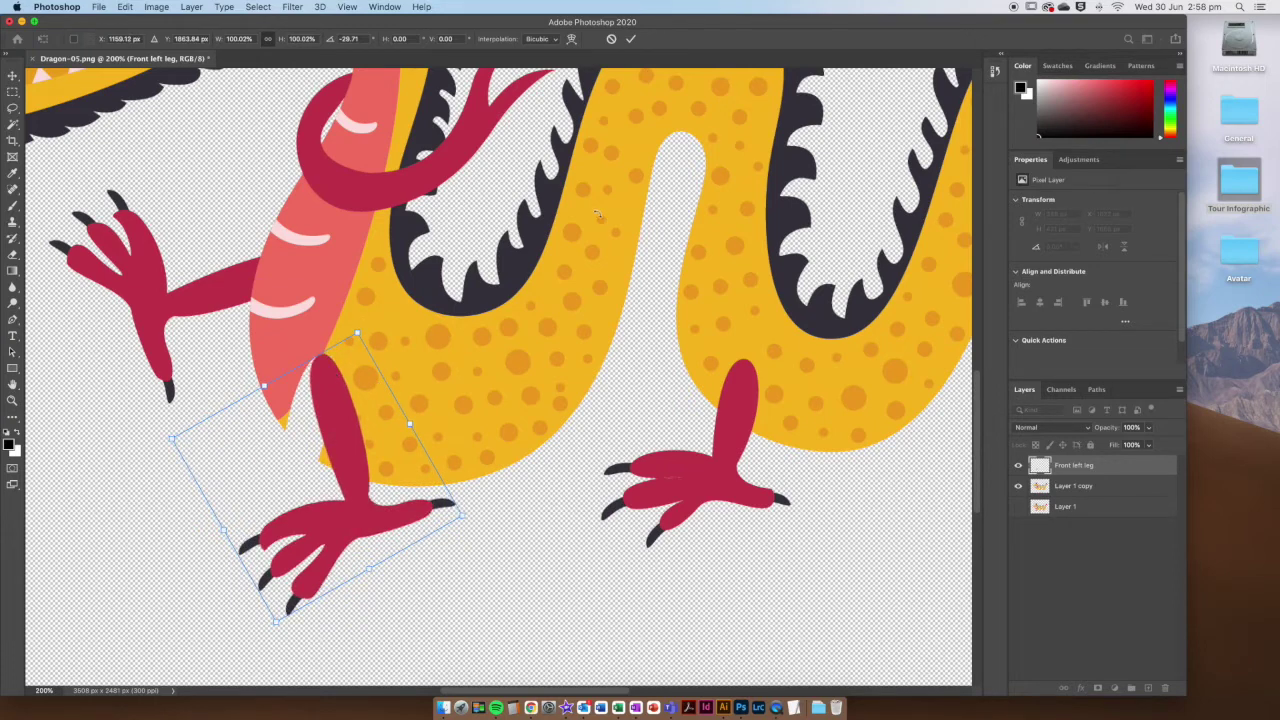
{"action": "left_click", "coordinate": [630, 41]}
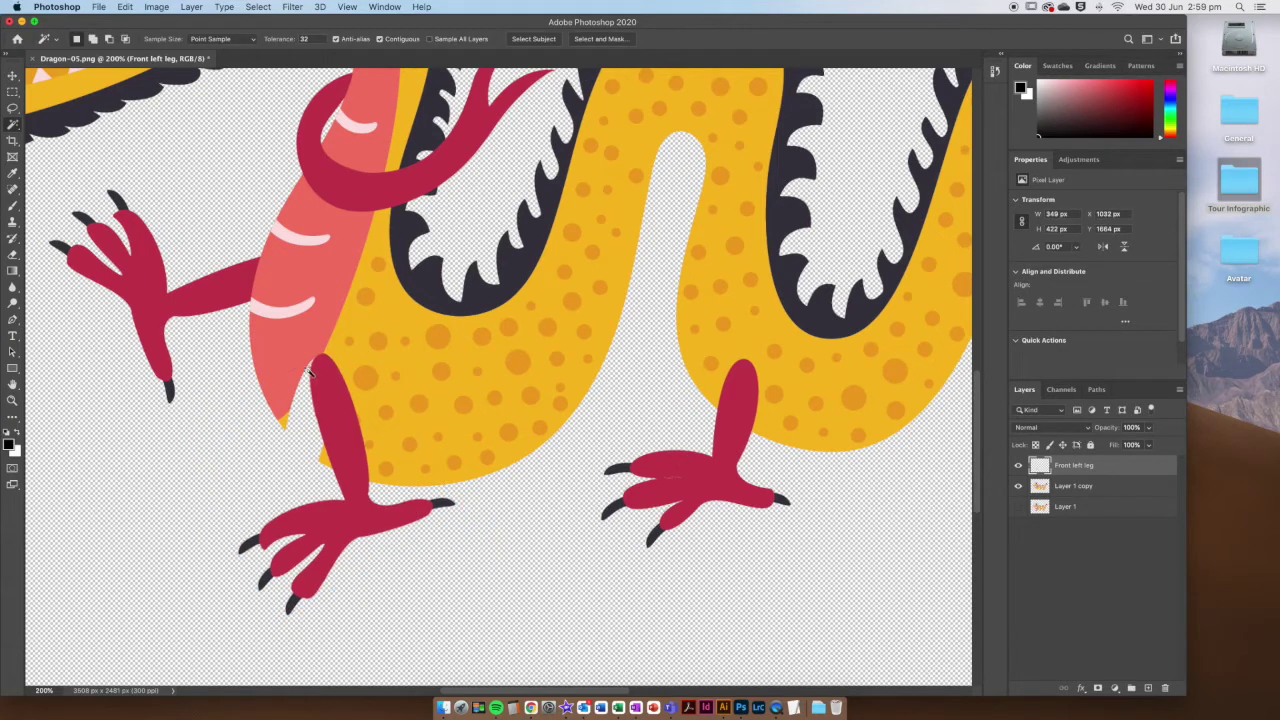
Step: Make Layer 1 copy active and sample the dragon's yellow body colour as the foreground colour for the Brush
{"action": "left_click", "coordinate": [1101, 489]}
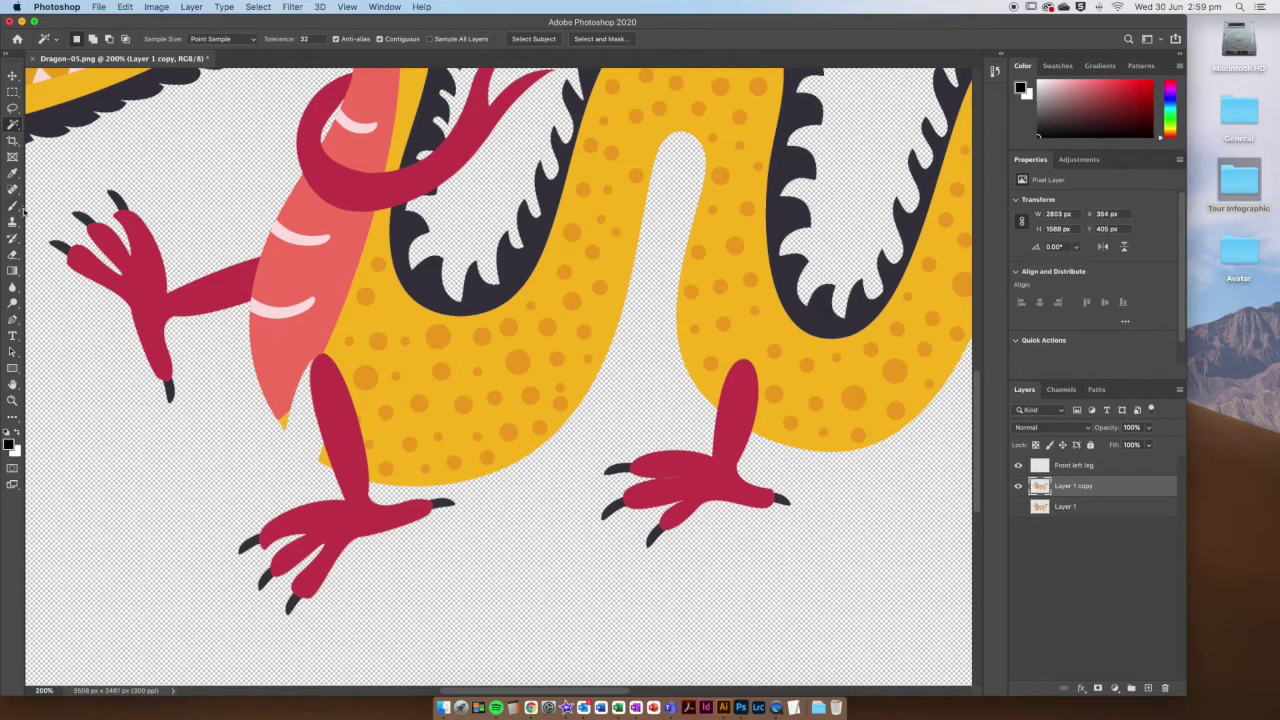
{"action": "left_click", "coordinate": [14, 208]}
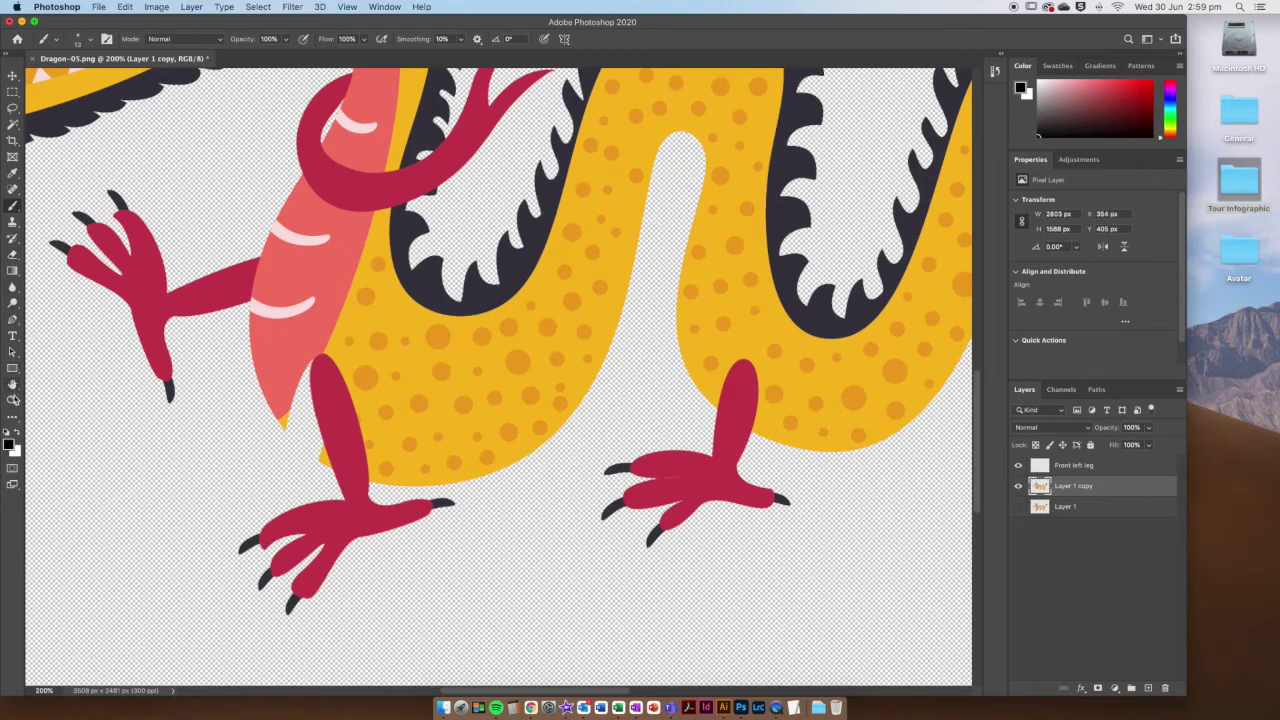
{"action": "left_click", "coordinate": [13, 174]}
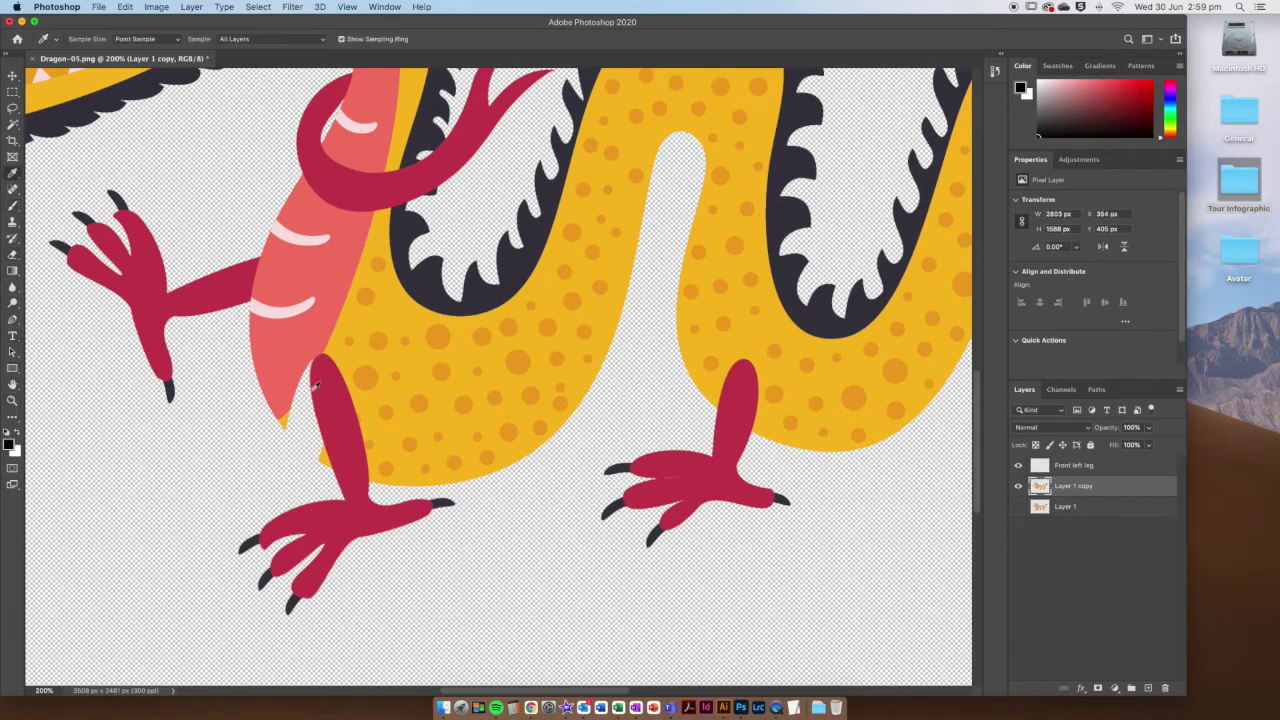
{"action": "left_click", "coordinate": [369, 398]}
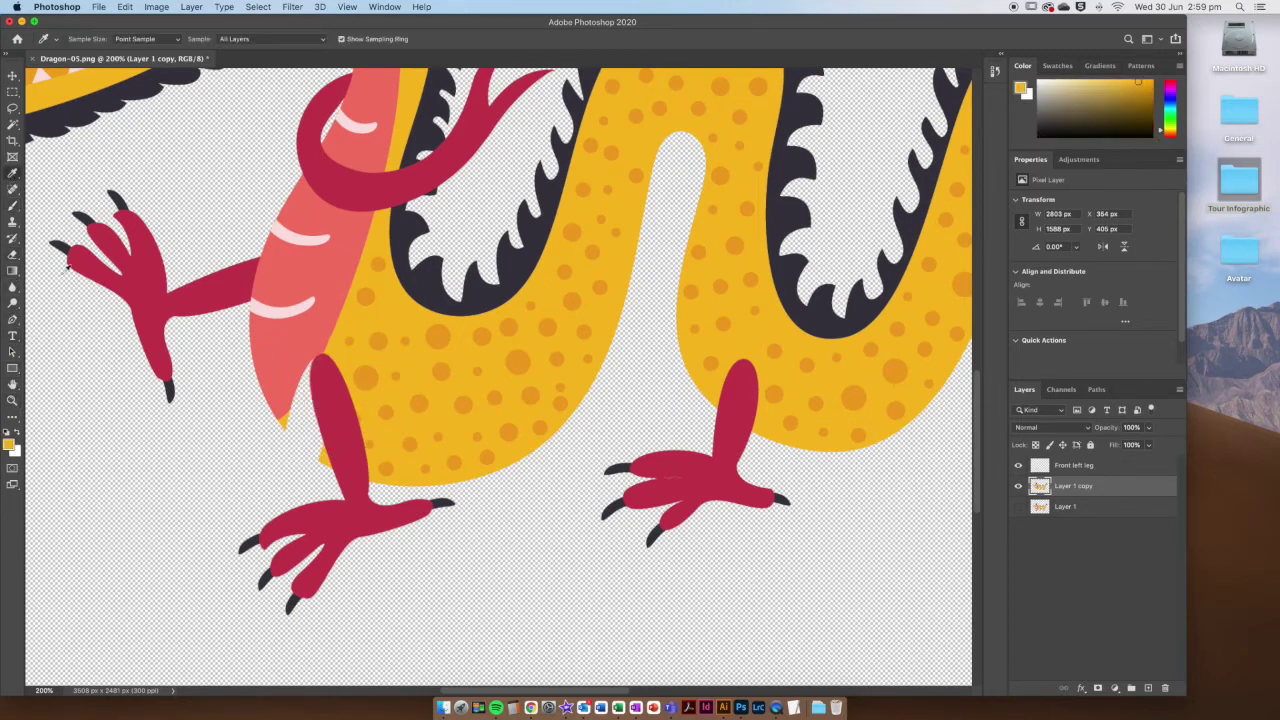
{"action": "left_click", "coordinate": [13, 206]}
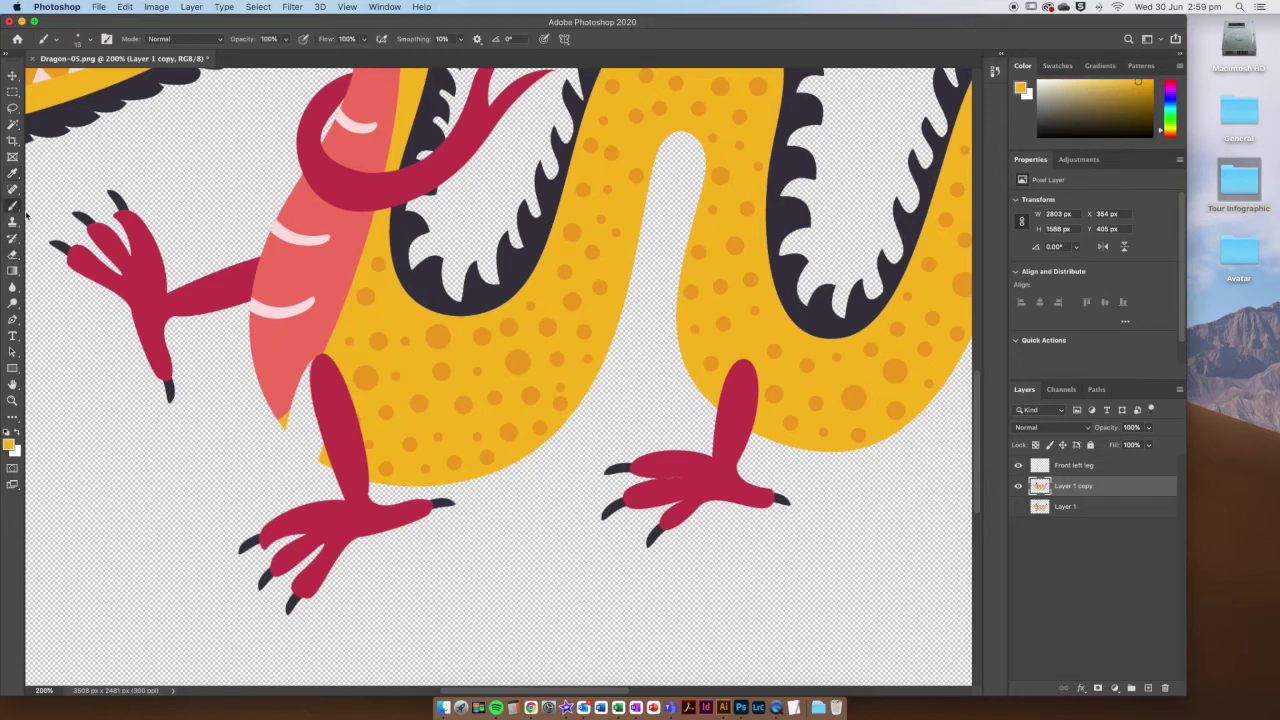
Step: Paint over the gap the cut leg left in the body, using a 57 px brush at 100% hardness
{"action": "left_click", "coordinate": [91, 39]}
{"action": "left_click_drag", "start_coordinate": [80, 79], "coordinate": [172, 112]}
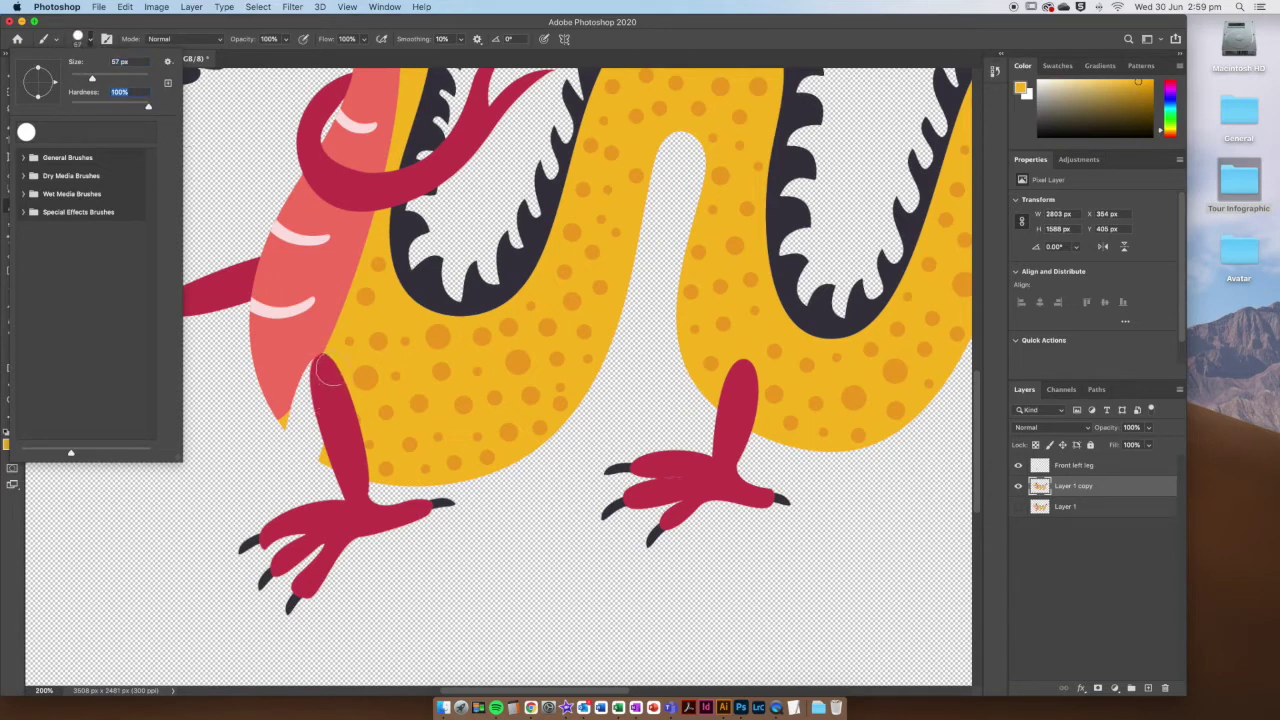
{"action": "left_click", "coordinate": [1060, 493]}
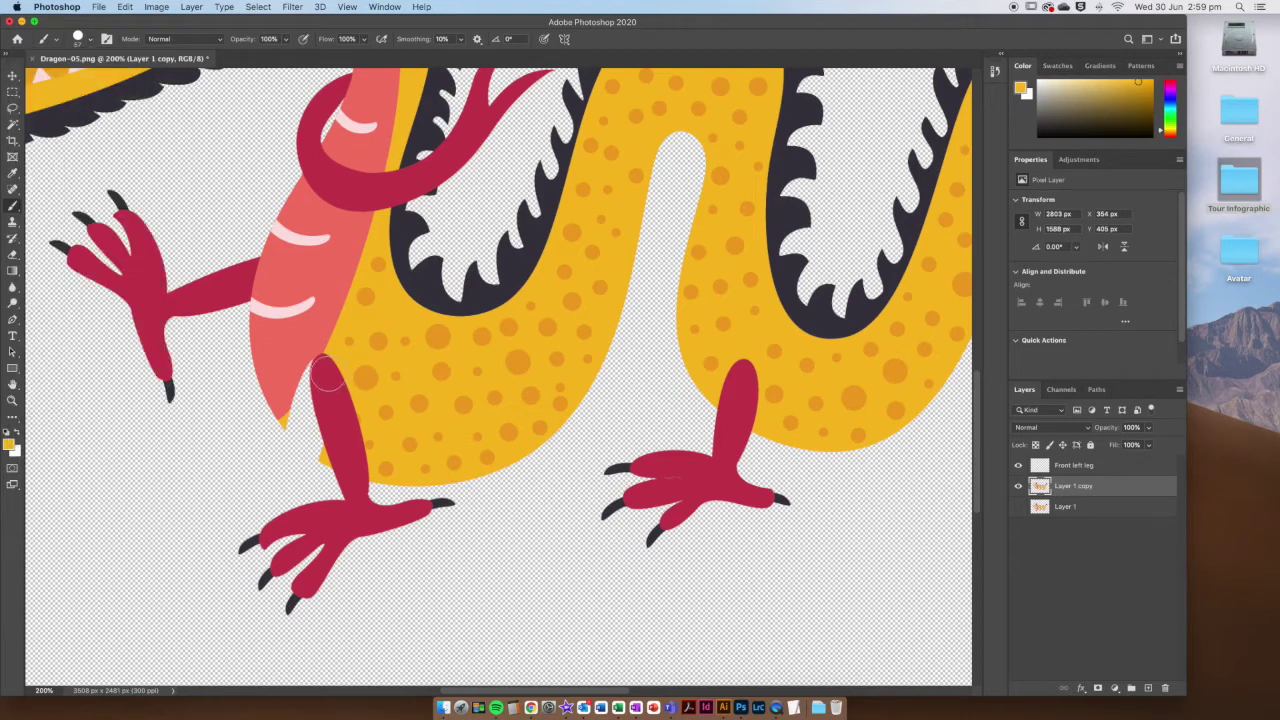
{"action": "mouse_move", "coordinate": [323, 374]}
{"action": "left_mouse_down"}
{"action": "mouse_move", "coordinate": [305, 412]}
{"action": "mouse_move", "coordinate": [333, 443]}
{"action": "mouse_move", "coordinate": [316, 420]}
{"action": "left_mouse_up"}
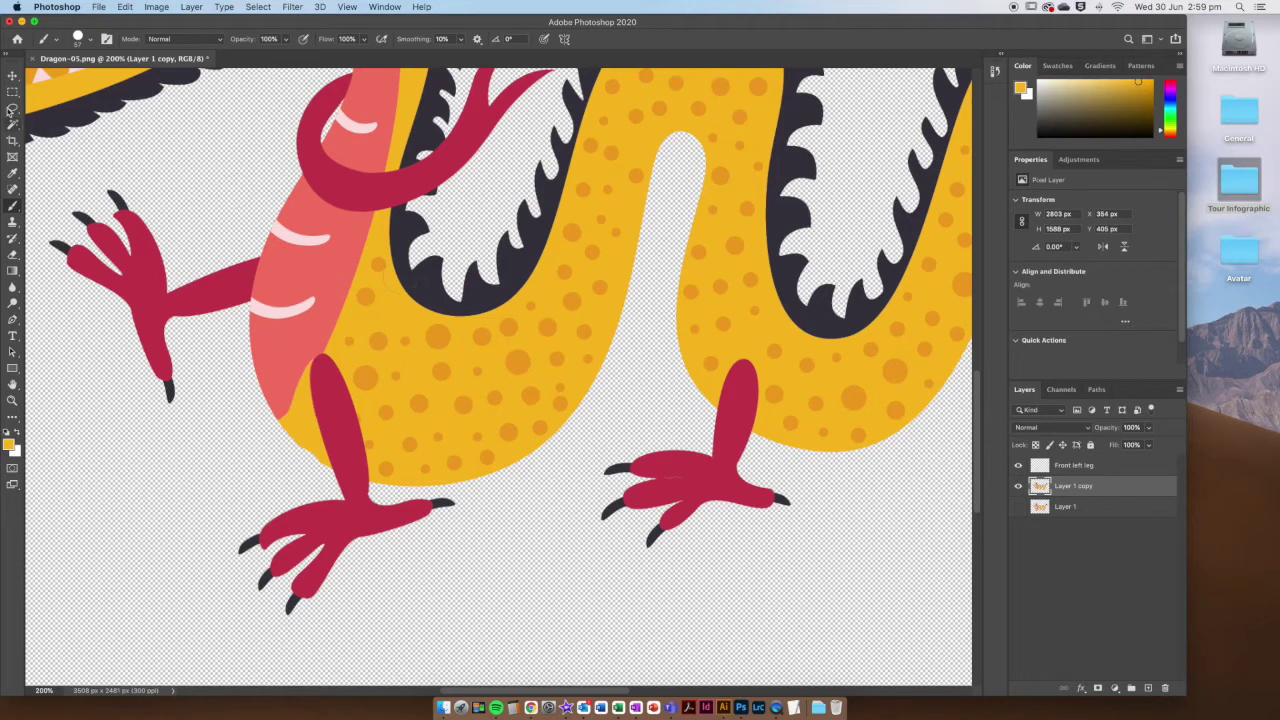
Step: Select the dragon's middle leg and its claws on Layer 1 copy with the Magic Wand
{"action": "left_click", "coordinate": [13, 124]}
{"action": "left_click", "coordinate": [733, 429]}
{"action": "left_click", "coordinate": [654, 534], "text": "shift"}
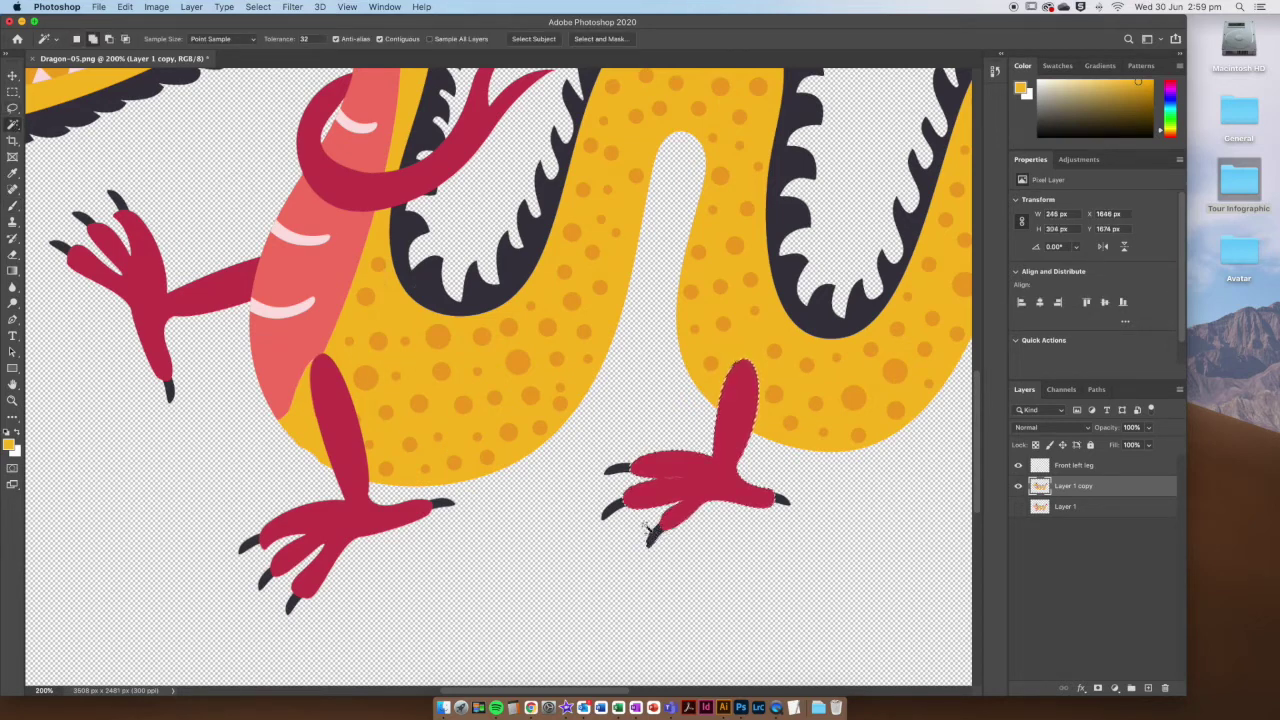
{"action": "left_click", "coordinate": [613, 510], "text": "shift"}
{"action": "left_click", "coordinate": [784, 502], "text": "shift"}
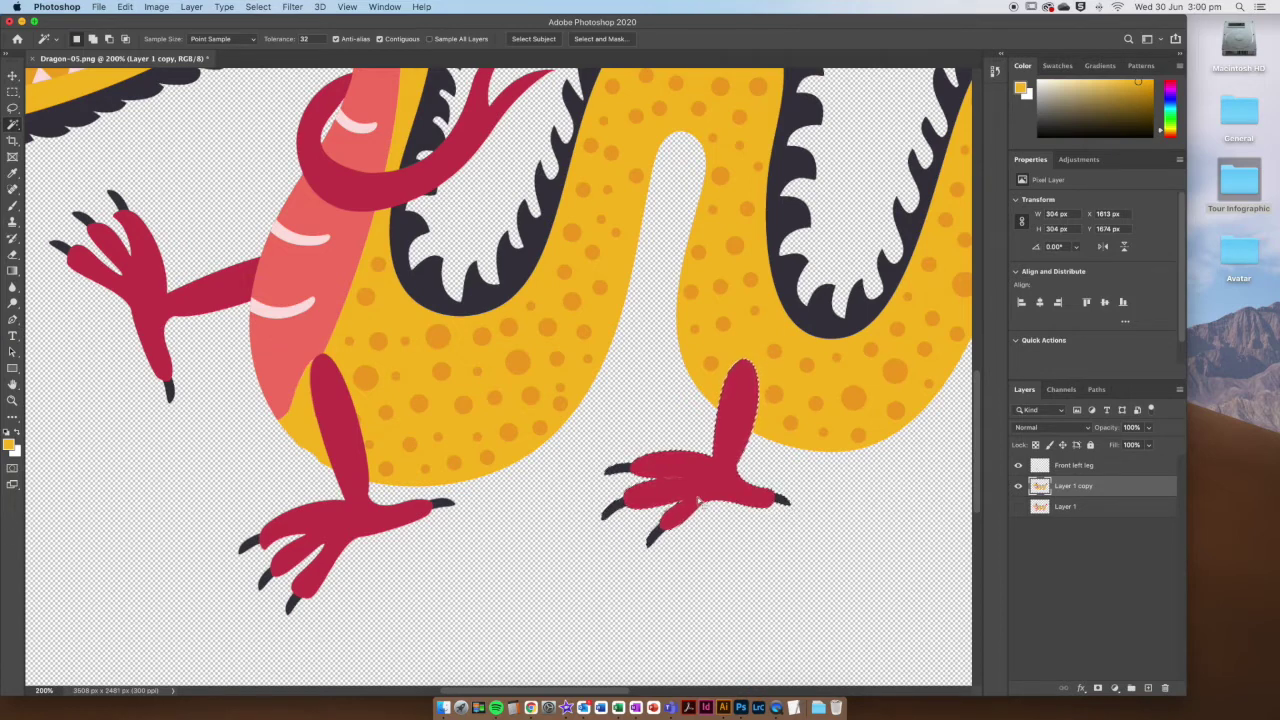
Step: Cut the selected middle leg out to its own layer and rename that layer Middle leg
{"action": "right_click", "coordinate": [703, 482]}
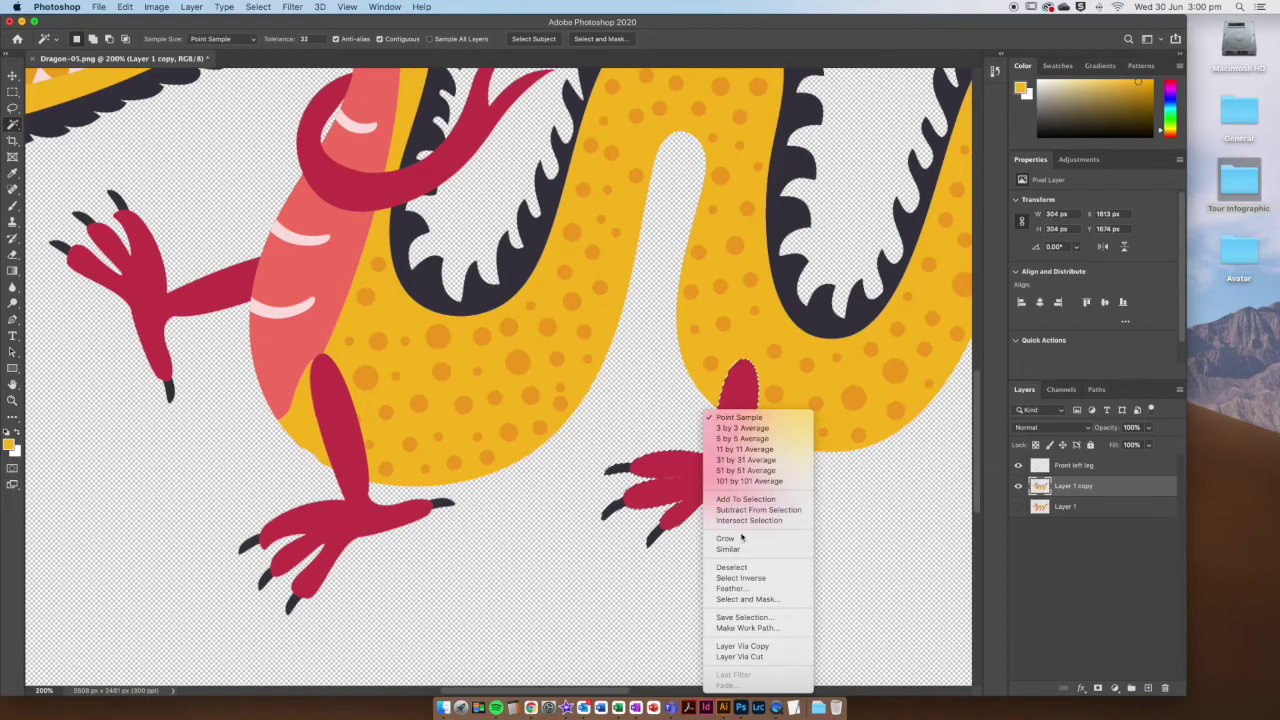
{"action": "left_click", "coordinate": [749, 657]}
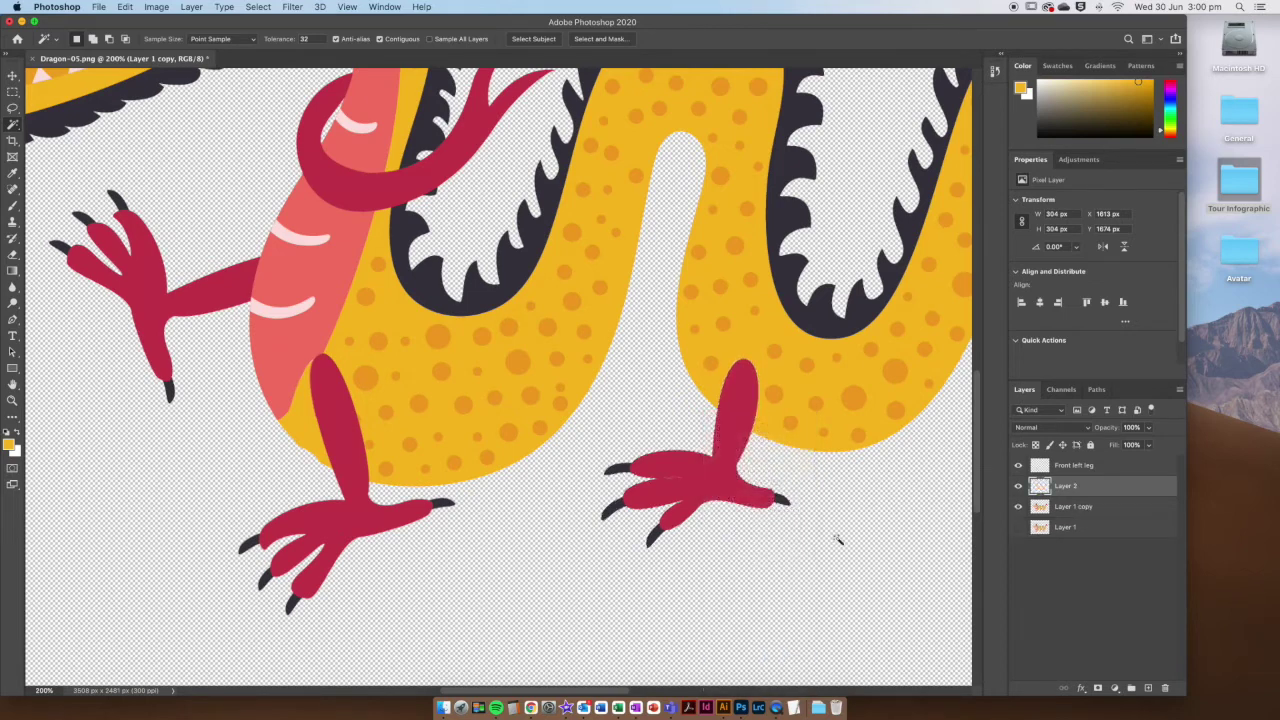
{"action": "double_click", "coordinate": [1065, 486]}
{"action": "type", "text": "Middle leg"}
{"action": "key", "text": "Return"}
Step: Rotate the Middle leg layer about -33 degrees with Free Transform, keeping the top of the leg at its joint on the body
{"action": "key", "text": "ctrl+t"}
{"action": "left_click_drag", "start_coordinate": [796, 351], "coordinate": [797, 382]}
{"action": "left_click_drag", "start_coordinate": [631, 373], "coordinate": [434, 356]}
{"action": "left_click_drag", "start_coordinate": [592, 325], "coordinate": [580, 321]}
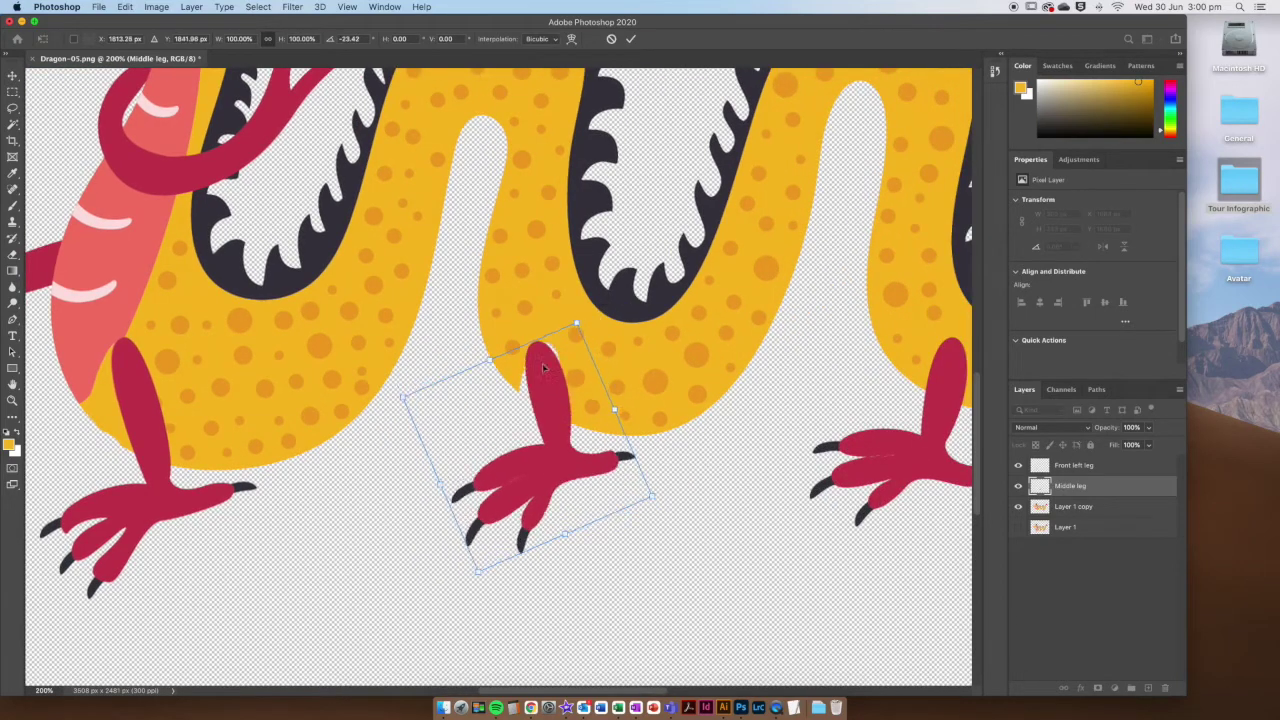
{"action": "left_click_drag", "start_coordinate": [562, 411], "coordinate": [567, 410]}
{"action": "key", "text": "Return"}
Step: Paint over the gap left by the middle leg on Layer 1 copy with the yellow Brush
{"action": "left_click", "coordinate": [1073, 506]}
{"action": "left_click", "coordinate": [13, 207]}
{"action": "left_click_drag", "start_coordinate": [542, 362], "coordinate": [531, 377]}
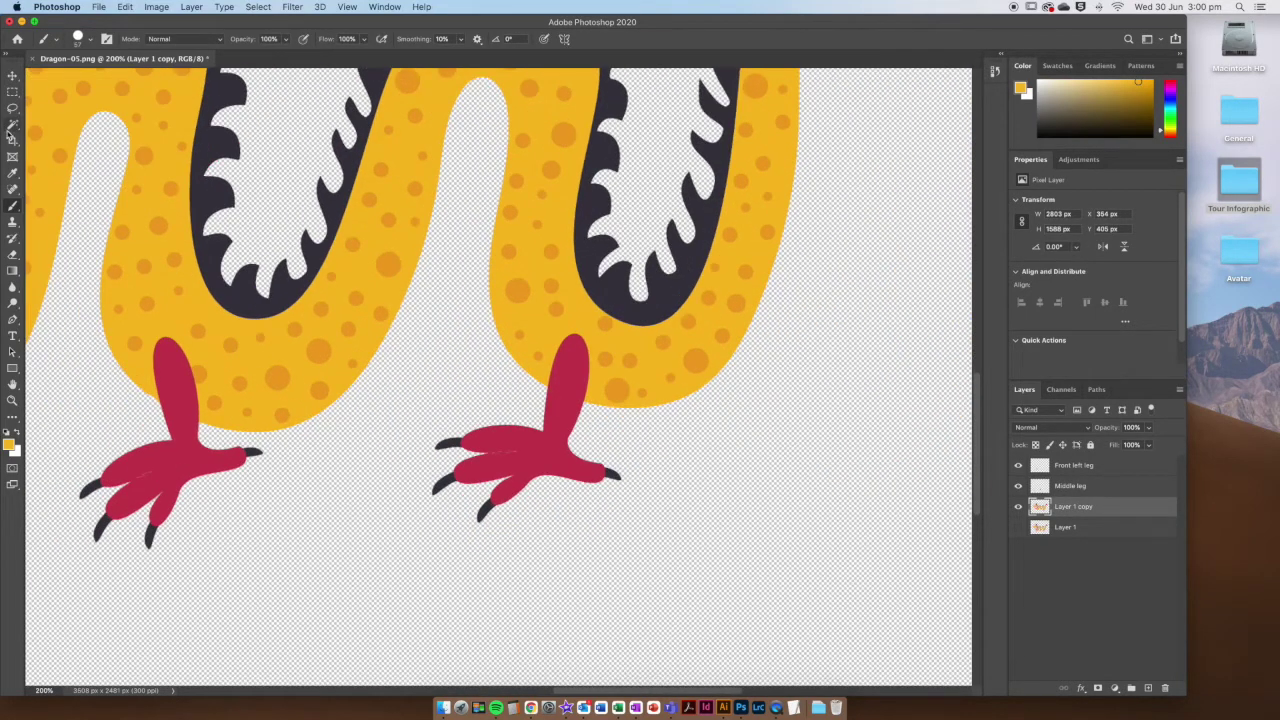
Step: Select the back leg on Layer 1 copy and rotate it backward with Free Transform, keeping its top at the body joint
{"action": "left_click", "coordinate": [13, 123]}
{"action": "left_click", "coordinate": [125, 7]}
{"action": "left_click", "coordinate": [160, 285]}
{"action": "left_click_drag", "start_coordinate": [642, 345], "coordinate": [600, 309]}
{"action": "left_click_drag", "start_coordinate": [614, 383], "coordinate": [648, 393]}
{"action": "key", "text": "Return"}
{"action": "key", "text": "b"}
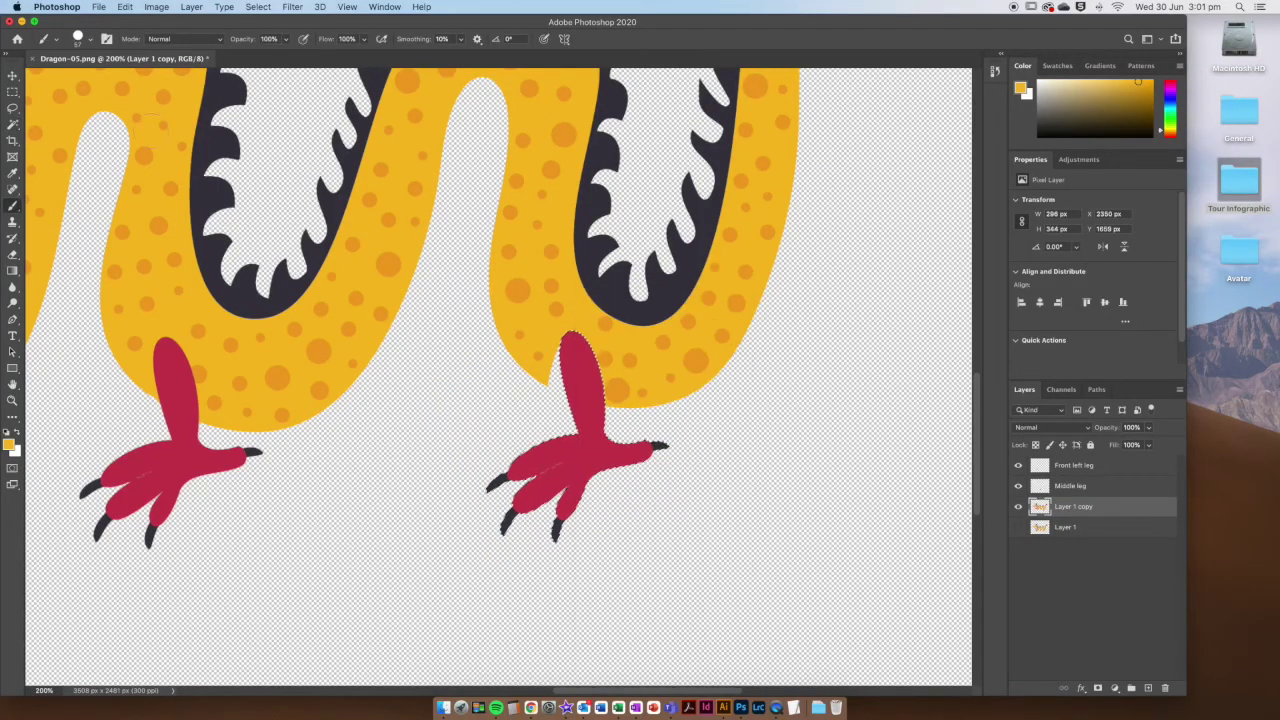
{"action": "key", "text": "v"}
{"action": "right_click", "coordinate": [573, 358]}
{"action": "right_click", "coordinate": [589, 408]}
{"action": "right_click", "coordinate": [689, 406]}
{"action": "left_click", "coordinate": [747, 417]}
{"action": "key", "text": "super+z"}
{"action": "left_click", "coordinate": [1058, 413]}
{"action": "left_click", "coordinate": [1092, 412]}
{"action": "key", "text": "super+z"}
{"action": "key", "text": "super+z"}
{"action": "key", "text": "super+z"}
{"action": "key", "text": "super+z"}
{"action": "key", "text": "super+z"}
{"action": "key", "text": "super+z"}
{"action": "key", "text": "super+z"}
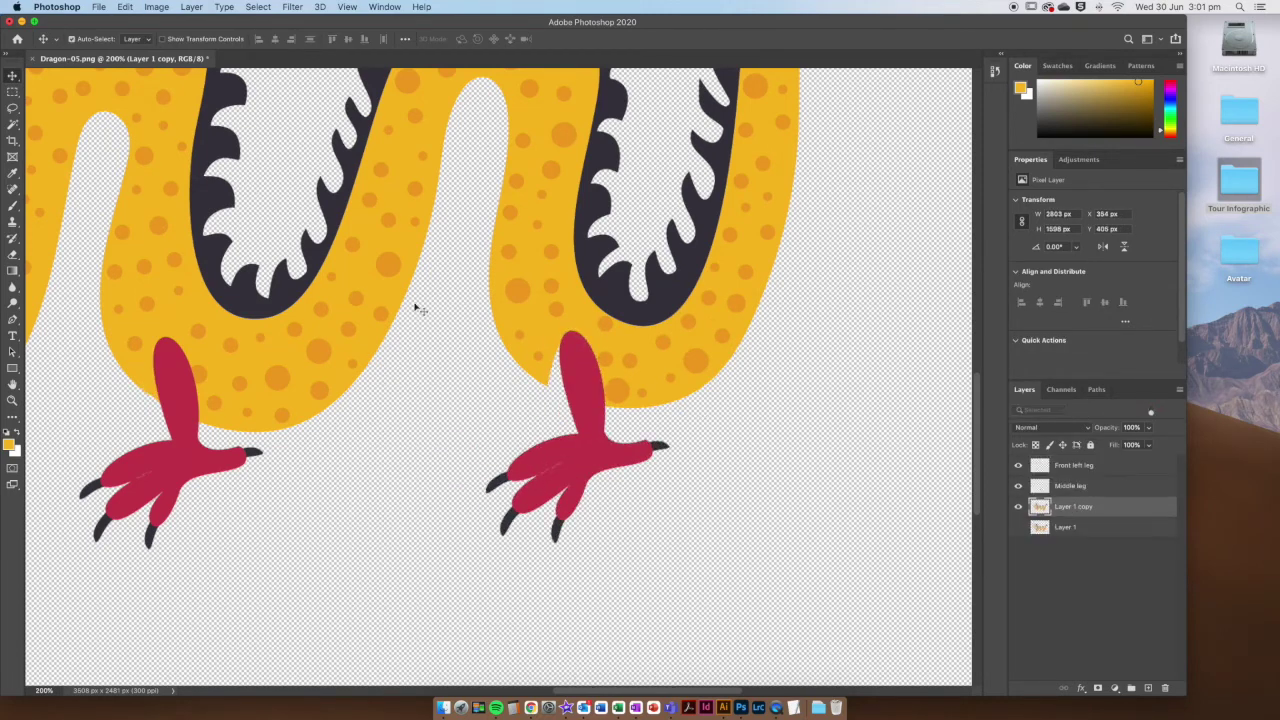
{"action": "key", "text": "b"}
{"action": "left_click", "coordinate": [1018, 487]}
{"action": "left_click", "coordinate": [1018, 487]}
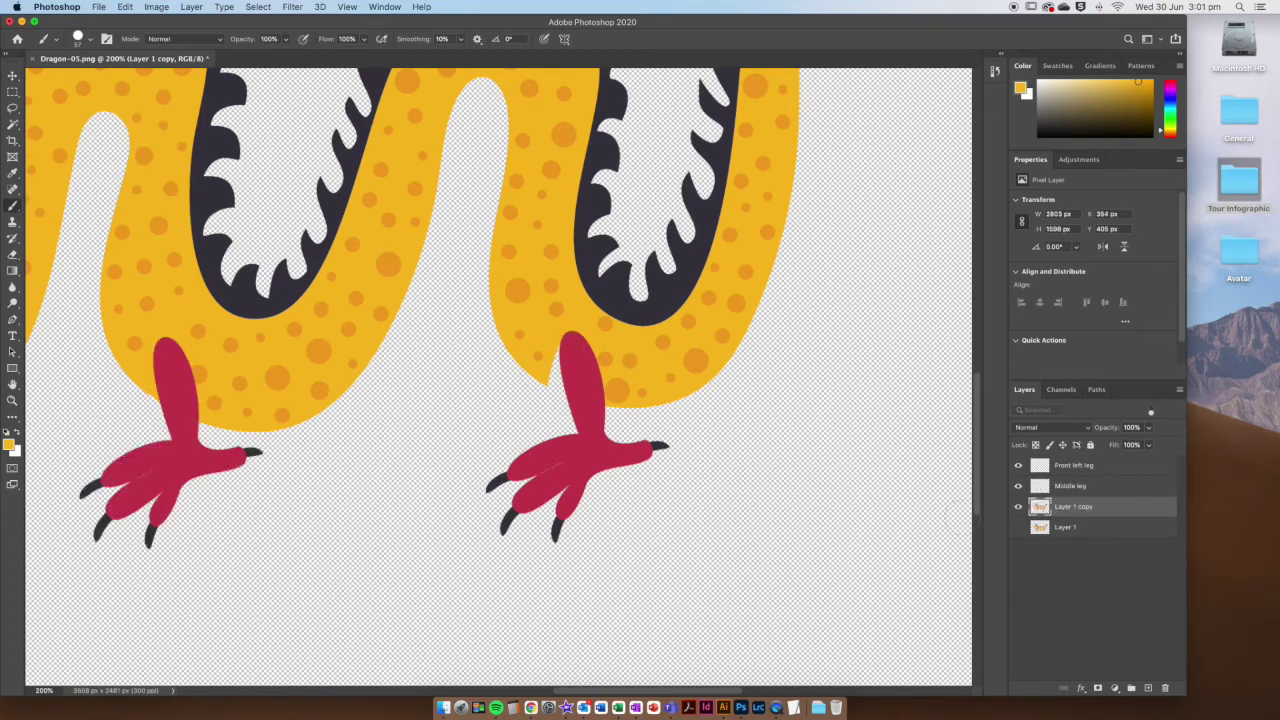
Step: Select the rotated back leg and its claws on Layer 1 copy with the Magic Wand
{"action": "key", "text": "w"}
{"action": "left_click", "coordinate": [586, 377]}
{"action": "left_click", "coordinate": [493, 484], "text": "shift"}
{"action": "left_click", "coordinate": [557, 530], "text": "shift"}
{"action": "left_click", "coordinate": [659, 446], "text": "shift"}
Step: Cut the selected back leg out to its own layer and rename that layer Back leg
{"action": "right_click", "coordinate": [602, 470]}
{"action": "left_click", "coordinate": [640, 657]}
{"action": "double_click", "coordinate": [1065, 506]}
{"action": "type", "text": "Back leg"}
{"action": "key", "text": "Return"}
Step: Adjust the Back leg layer's position at its body joint with Free Transform, and make Layer 1 copy active for the Brush
{"action": "key", "text": "super+t"}
{"action": "left_click_drag", "start_coordinate": [590, 378], "coordinate": [562, 387]}
{"action": "key", "text": "Return"}
{"action": "left_click", "coordinate": [1074, 527]}
{"action": "key", "text": "b"}
Step: Select the raised front leg and its claws on Layer 1 copy with the Magic Wand
{"action": "key", "text": "super+0"}
{"action": "key", "text": "super+plus"}
{"action": "key", "text": "super+plus"}
{"action": "key", "text": "super+plus"}
{"action": "mouse_move", "coordinate": [292, 472]}
{"action": "left_mouse_down"}
{"action": "mouse_move", "coordinate": [529, 357]}
{"action": "mouse_move", "coordinate": [759, 295]}
{"action": "left_mouse_up"}
{"action": "key", "text": "w"}
{"action": "left_click", "coordinate": [380, 394]}
{"action": "left_click", "coordinate": [413, 503], "text": "shift"}
{"action": "left_click", "coordinate": [248, 287], "text": "shift"}
{"action": "left_click", "coordinate": [285, 244], "text": "shift"}
{"action": "left_click", "coordinate": [335, 216], "text": "shift"}
Step: Rotate the selected raised front leg downward with Free Transform and cut it out to its own layer
{"action": "left_click", "coordinate": [126, 7]}
{"action": "left_click", "coordinate": [185, 287]}
{"action": "left_click_drag", "start_coordinate": [472, 301], "coordinate": [485, 446]}
{"action": "key", "text": "Return"}
{"action": "key", "text": "super+0"}
{"action": "right_click", "coordinate": [287, 510]}
{"action": "left_click", "coordinate": [325, 657]}
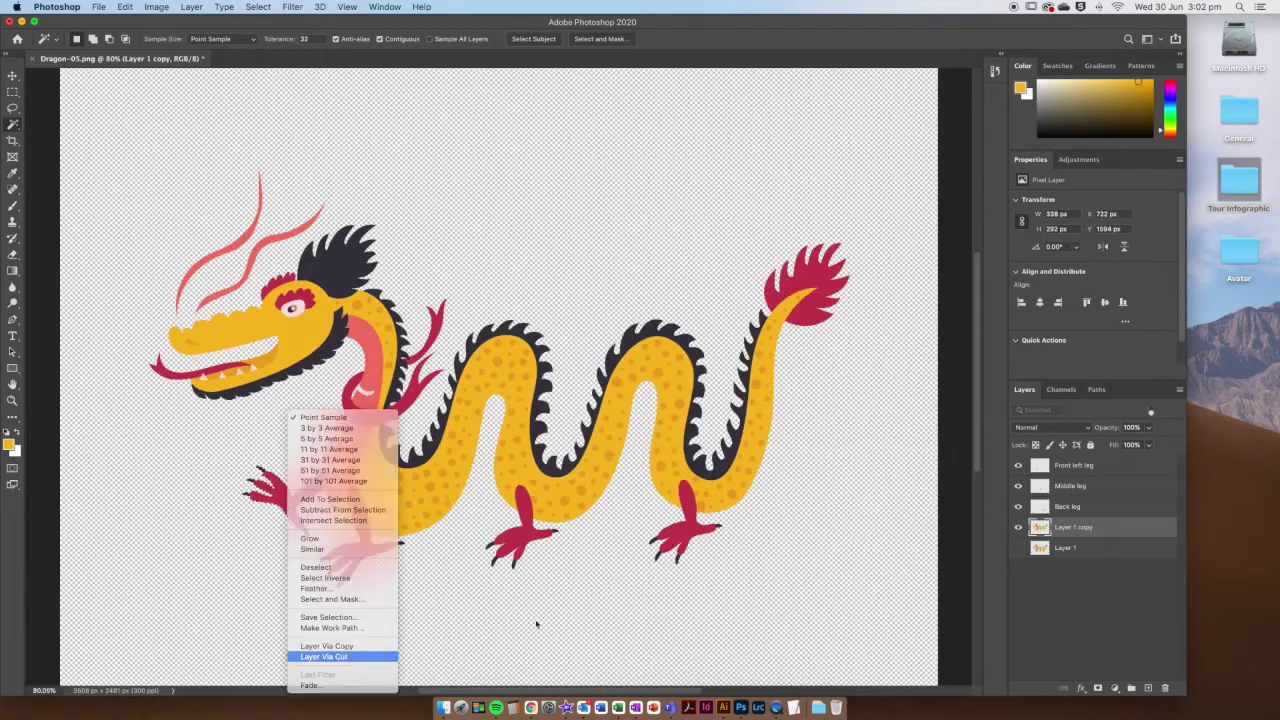
Step: Toggle the original Layer 1's visibility to compare it with the edited dragon
{"action": "mouse_move", "coordinate": [1018, 465]}
{"action": "left_mouse_down"}
{"action": "mouse_move", "coordinate": [1018, 567]}
{"action": "mouse_move", "coordinate": [1018, 465]}
{"action": "left_mouse_up"}
{"action": "left_click", "coordinate": [1018, 568]}
{"action": "left_click", "coordinate": [1018, 568]}
{"action": "left_click", "coordinate": [1018, 568]}
Step: Select the two pink wisps above the dragon's snout on Layer 1 copy and rotate them slightly clockwise with Free Transform
{"action": "left_click", "coordinate": [1073, 547]}
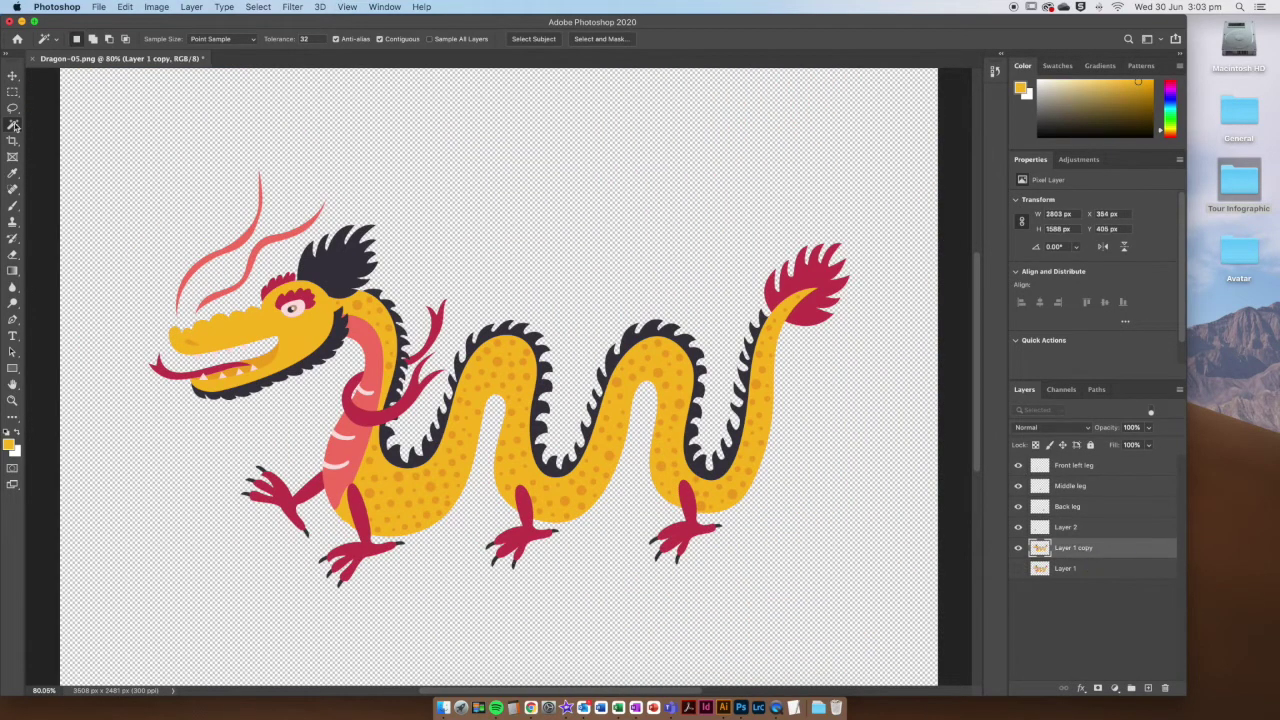
{"action": "left_click", "coordinate": [266, 242]}
{"action": "key", "text": "super+t"}
{"action": "left_click_drag", "start_coordinate": [336, 193], "coordinate": [257, 157]}
{"action": "key", "text": "Return"}
{"action": "left_click", "coordinate": [247, 242]}
{"action": "key", "text": "super+t"}
{"action": "key", "text": "Return"}
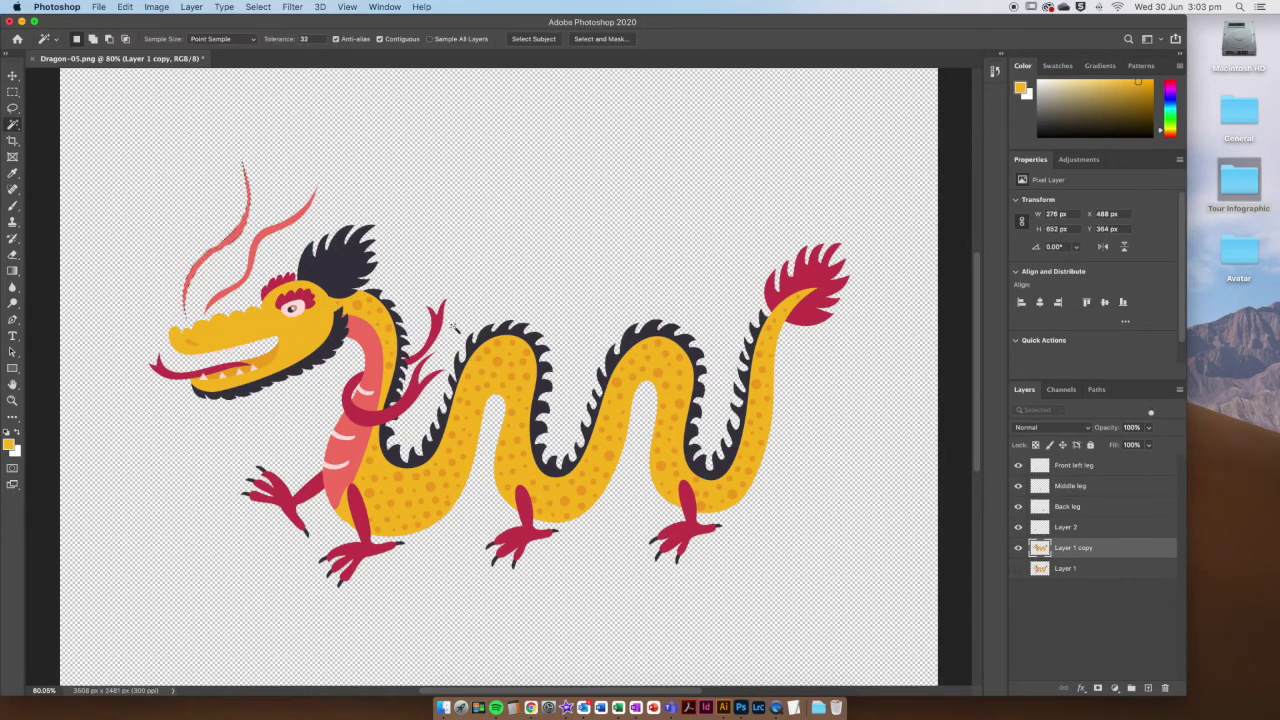
Step: Select the red tendril behind the dragon's neck, tilt it slightly with Free Transform, and clear the selection
{"action": "left_click", "coordinate": [437, 322]}
{"action": "key", "text": "super+t"}
{"action": "left_click_drag", "start_coordinate": [459, 289], "coordinate": [466, 297]}
{"action": "key", "text": "Return"}
{"action": "key", "text": "super+d"}
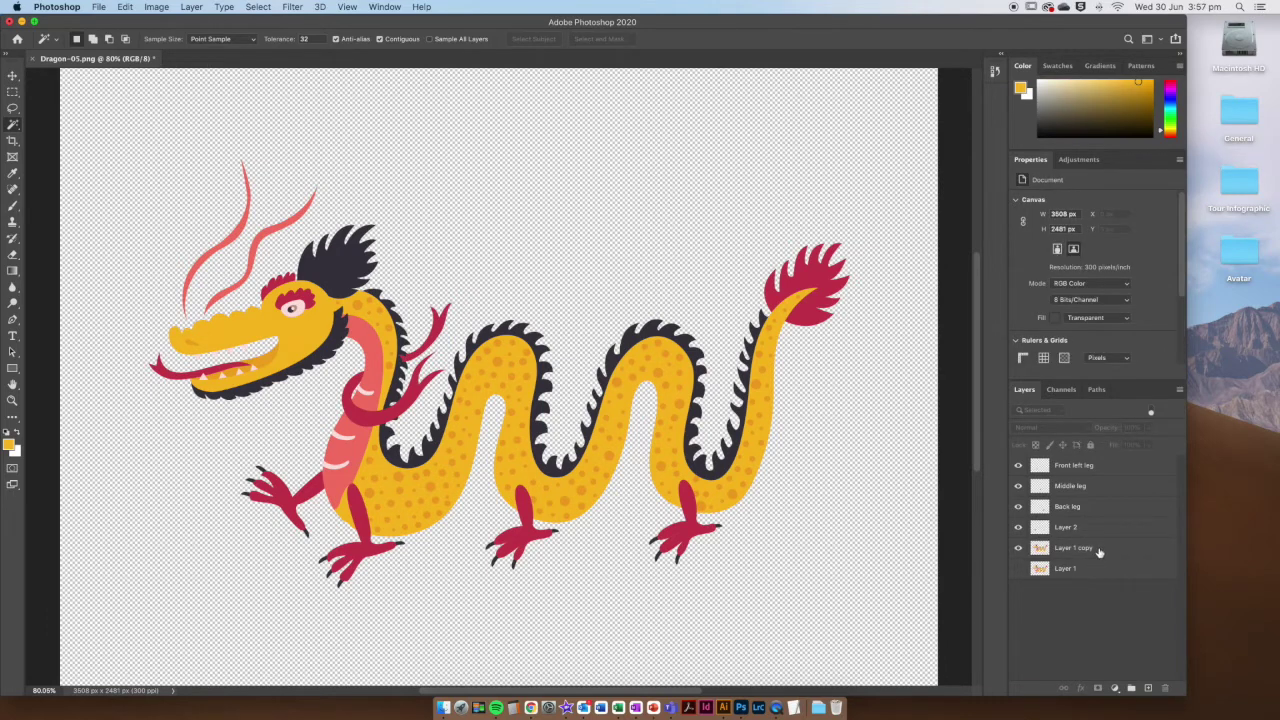
Step: Merge Layer 1 copy, Layer 2 and the Back leg, Middle leg and Front left leg layers into one layer
{"action": "left_click", "coordinate": [1099, 551]}
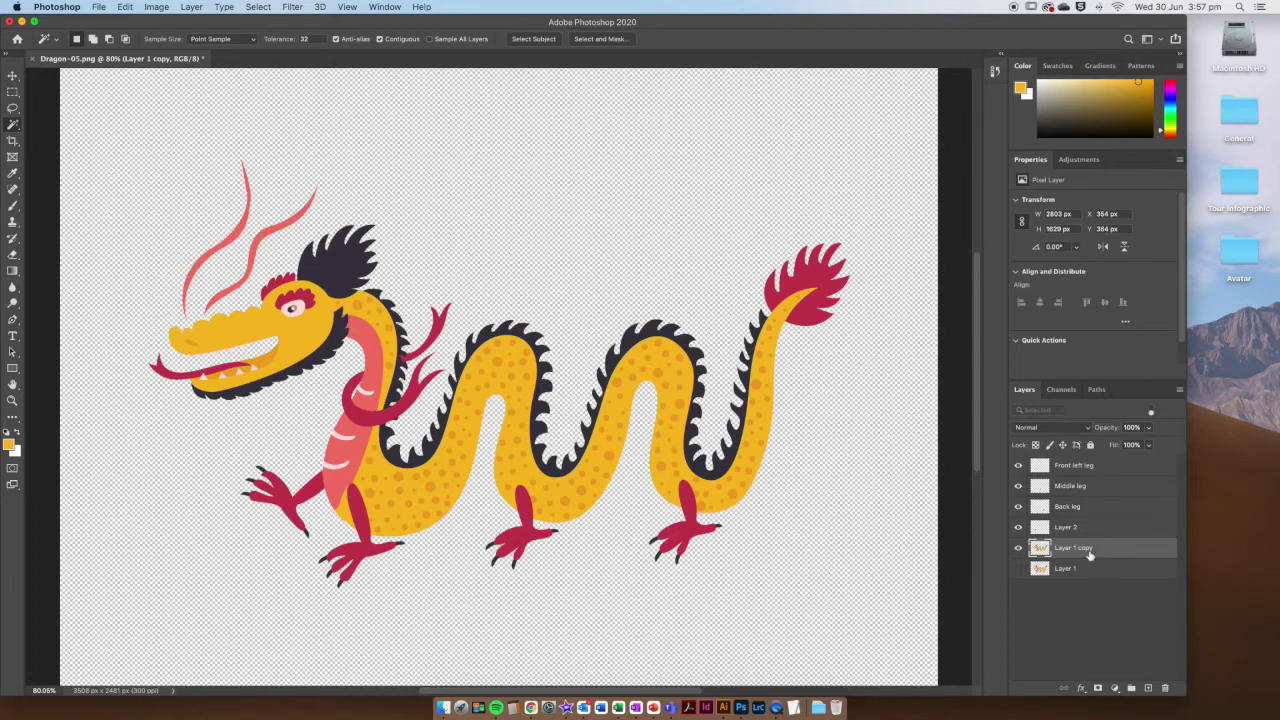
{"action": "left_click", "coordinate": [1019, 551]}
{"action": "left_click", "coordinate": [1019, 550]}
{"action": "left_click", "coordinate": [1112, 469], "text": "shift"}
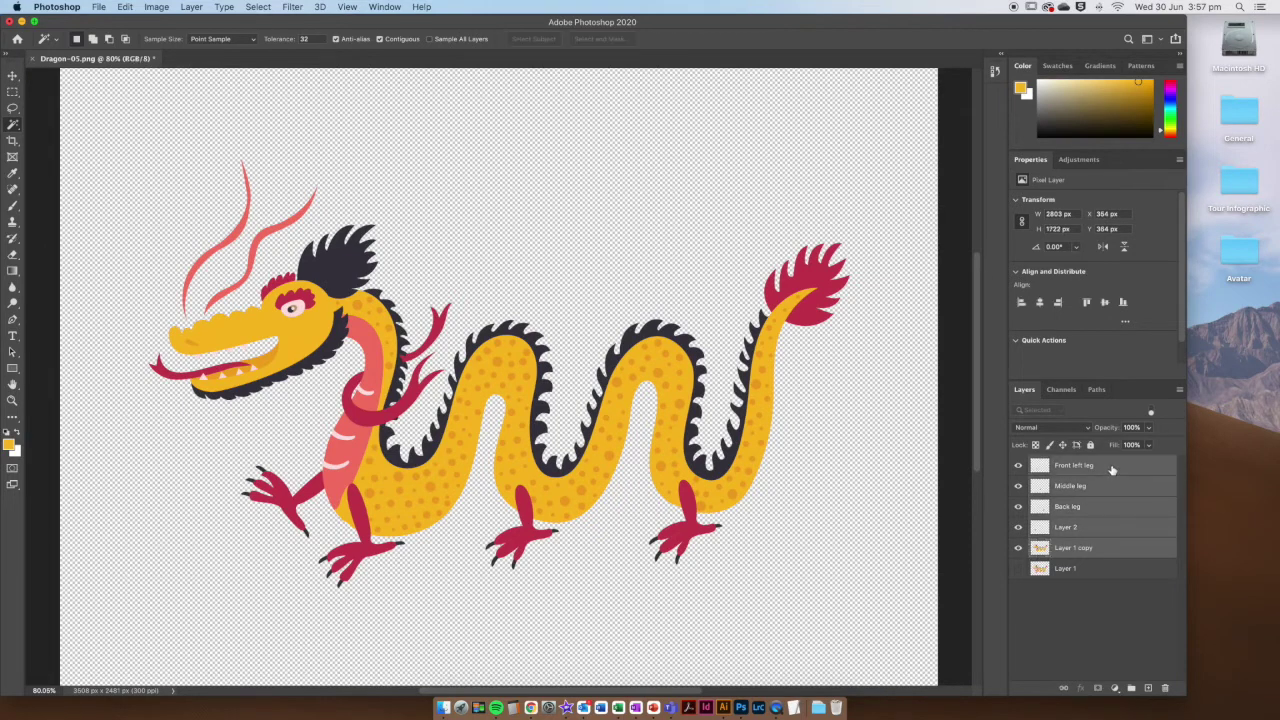
{"action": "right_click", "coordinate": [1117, 472]}
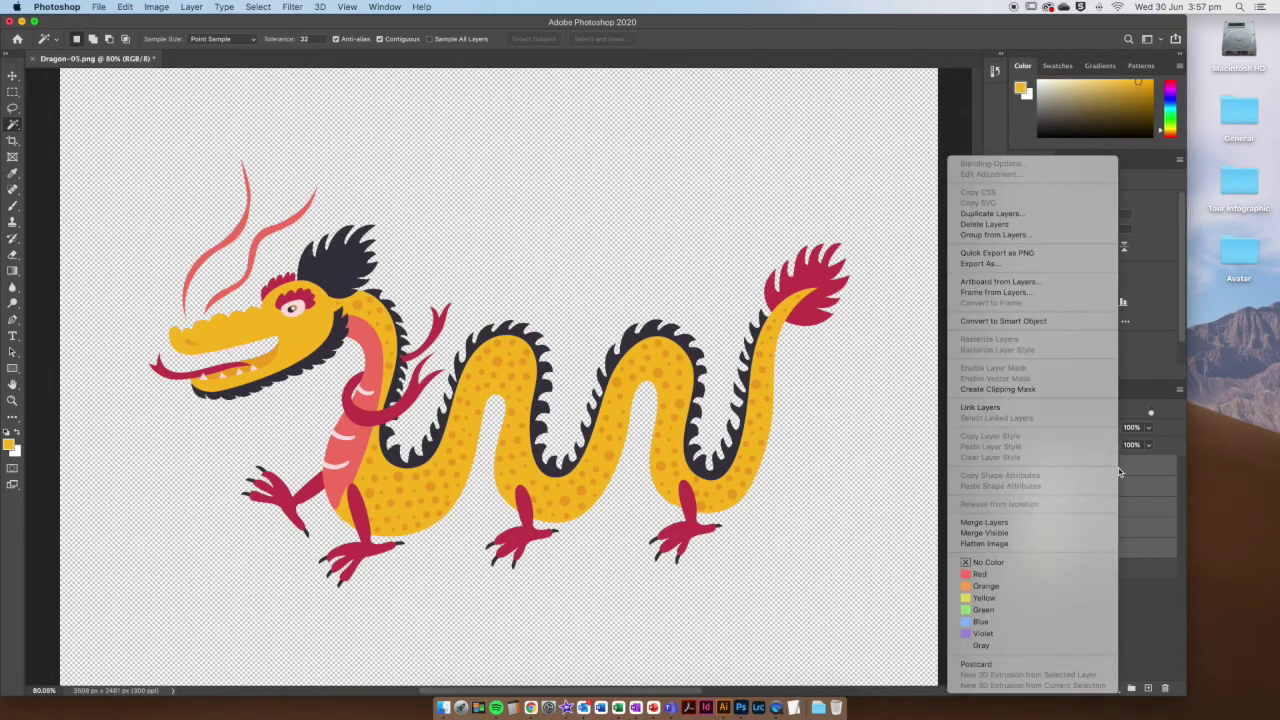
{"action": "left_click", "coordinate": [1043, 523]}
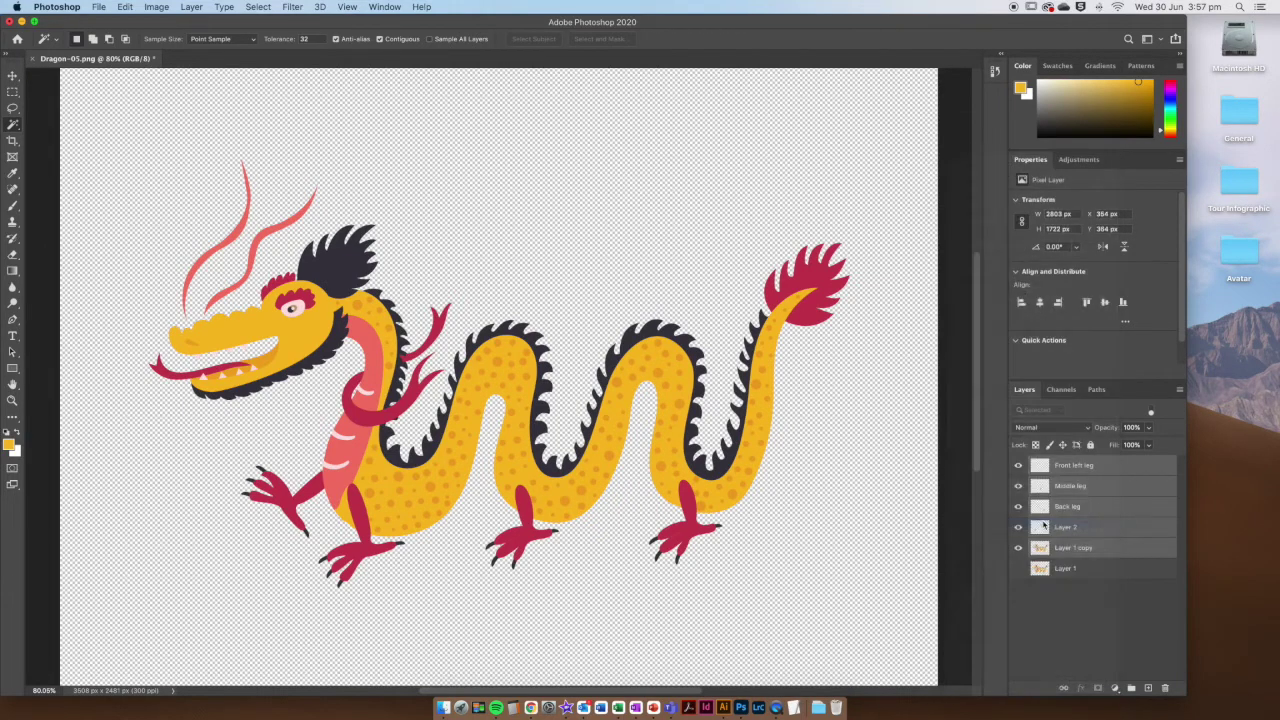
Step: Rename the merged dragon layer as Walking dragon 2
{"action": "double_click", "coordinate": [1072, 466]}
{"action": "type", "text": "Walking dragon 2"}
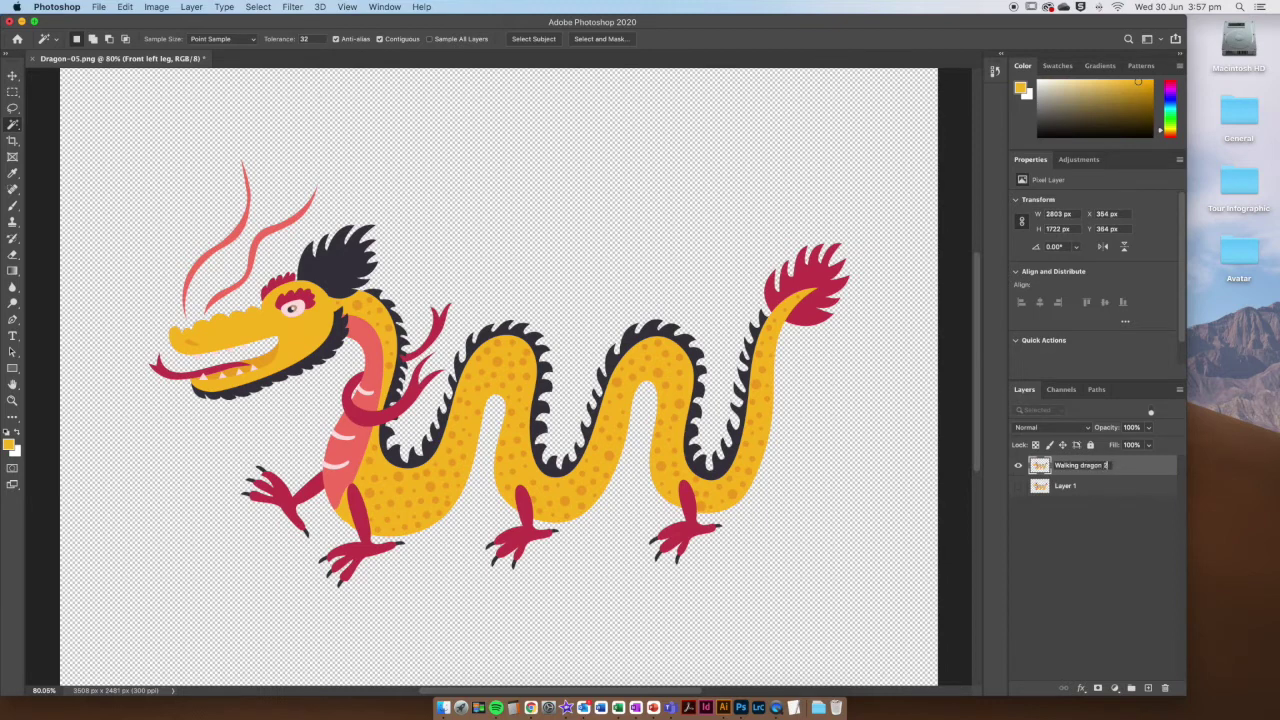
{"action": "key", "text": "super+a"}
{"action": "key", "text": "Return"}
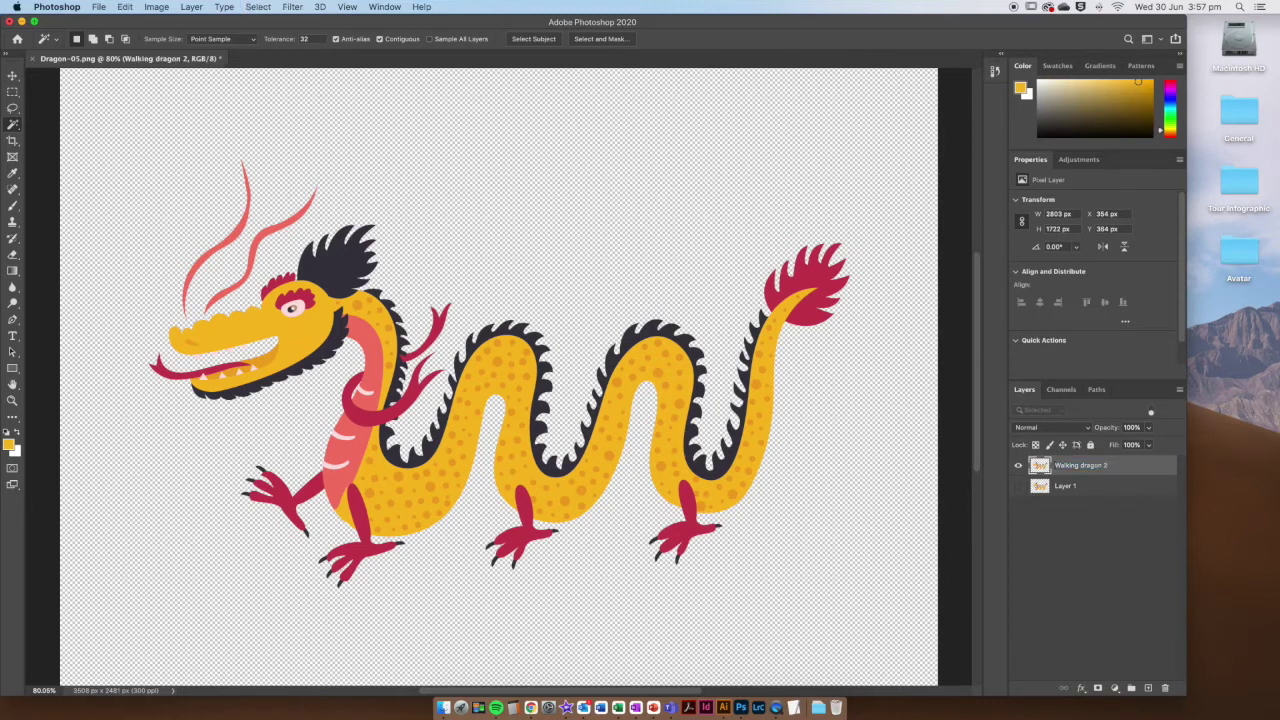
Step: Rename the original Layer 1 as Walking dragon 1 and leave no layer selected
{"action": "double_click", "coordinate": [1066, 486]}
{"action": "type", "text": "Walking dragon"}
{"action": "key", "text": "Return"}
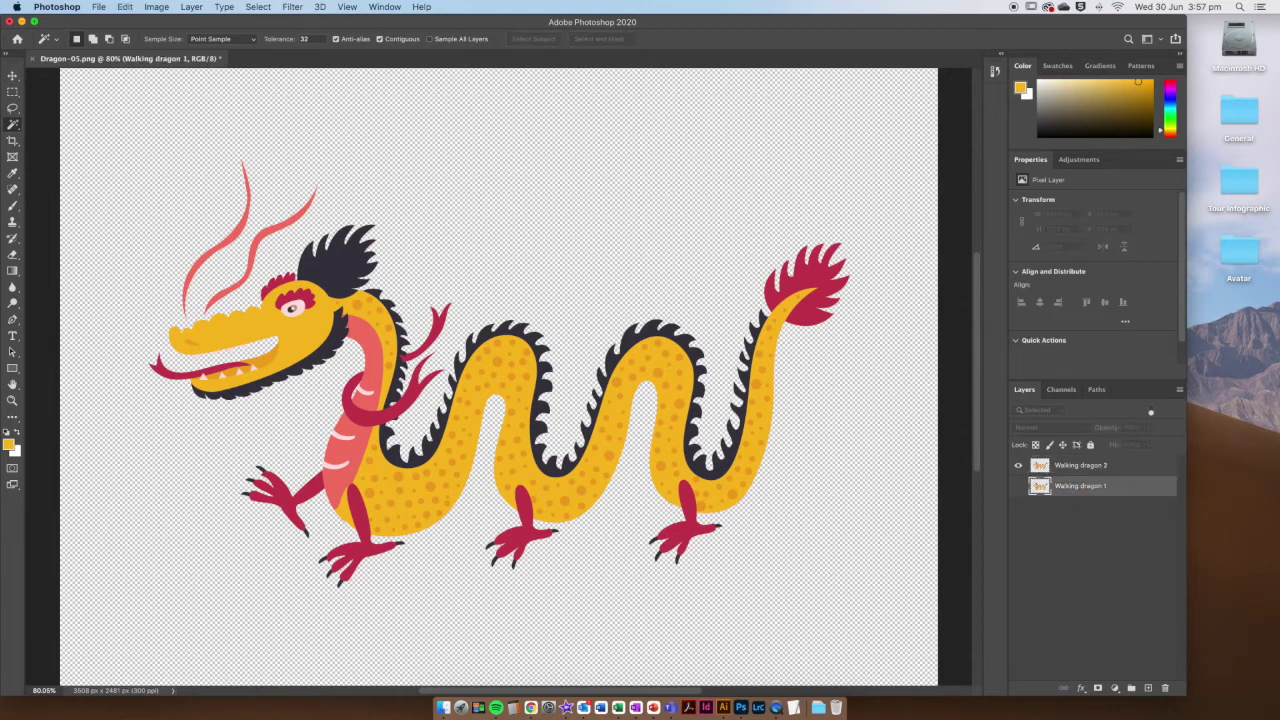
{"action": "left_click", "coordinate": [1076, 526]}
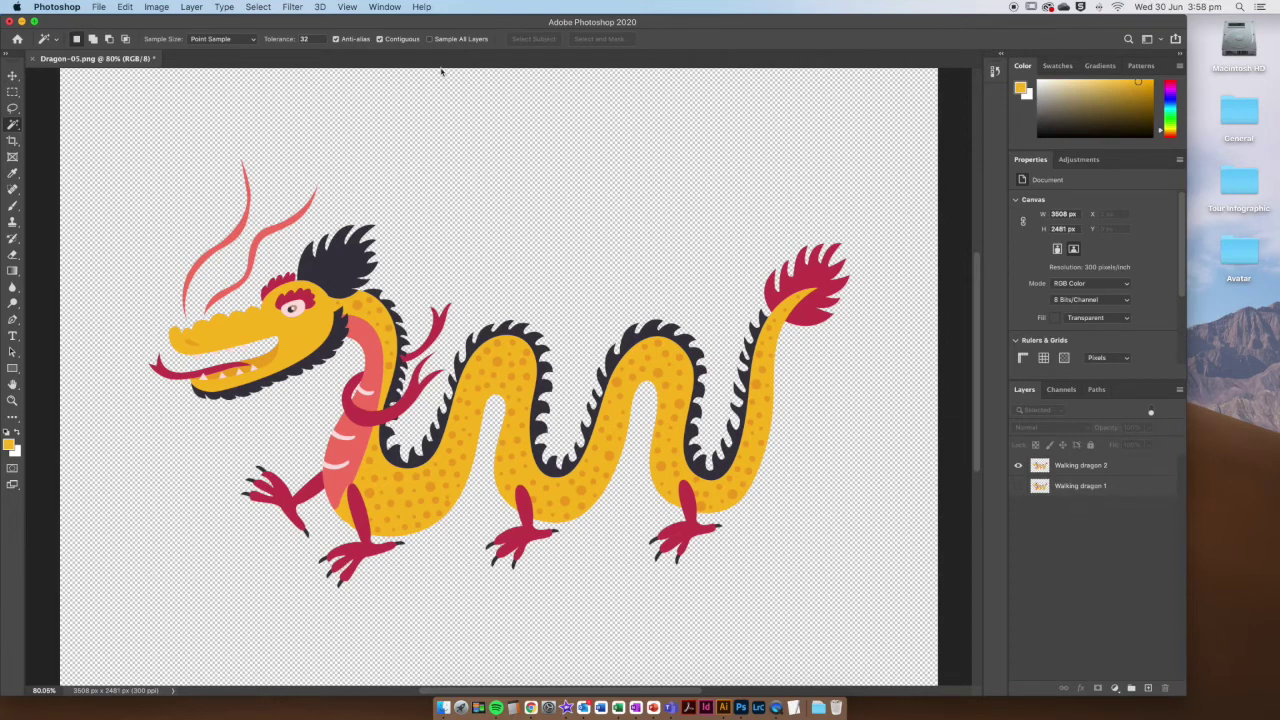
Step: Create a frame animation in the Timeline with frames made from the two dragon layers
{"action": "left_click", "coordinate": [394, 8]}
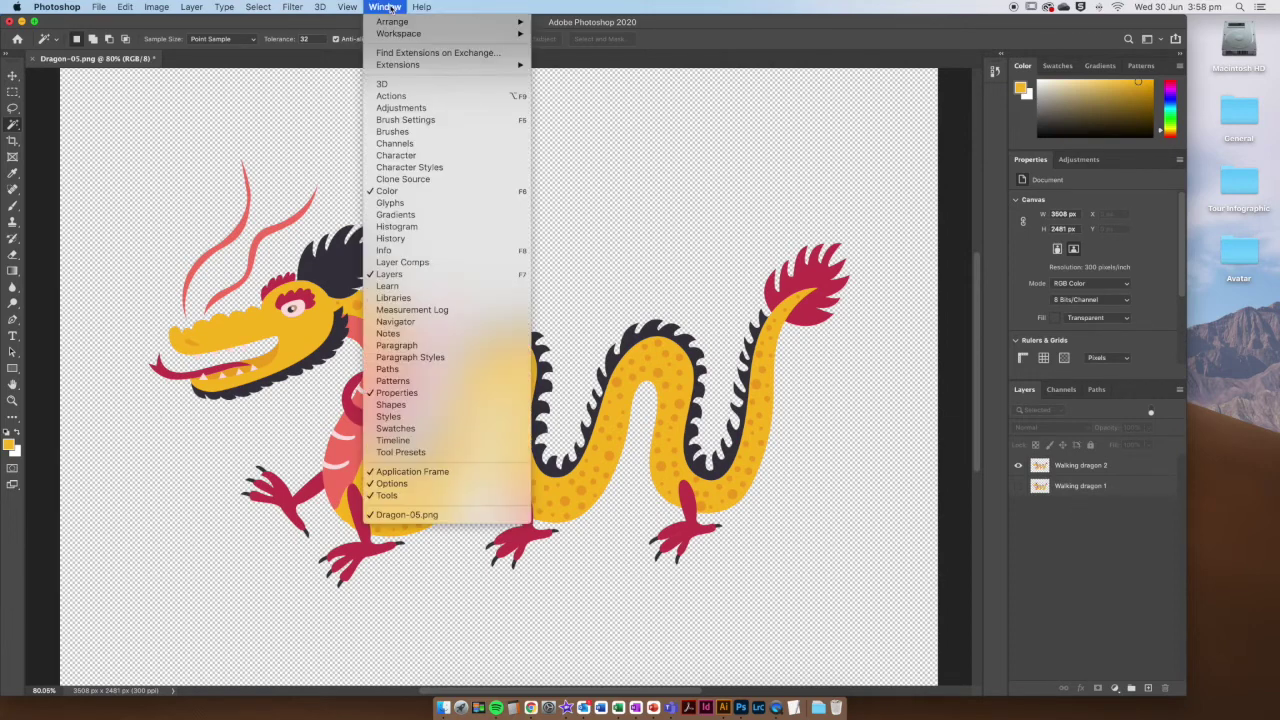
{"action": "left_click", "coordinate": [393, 441]}
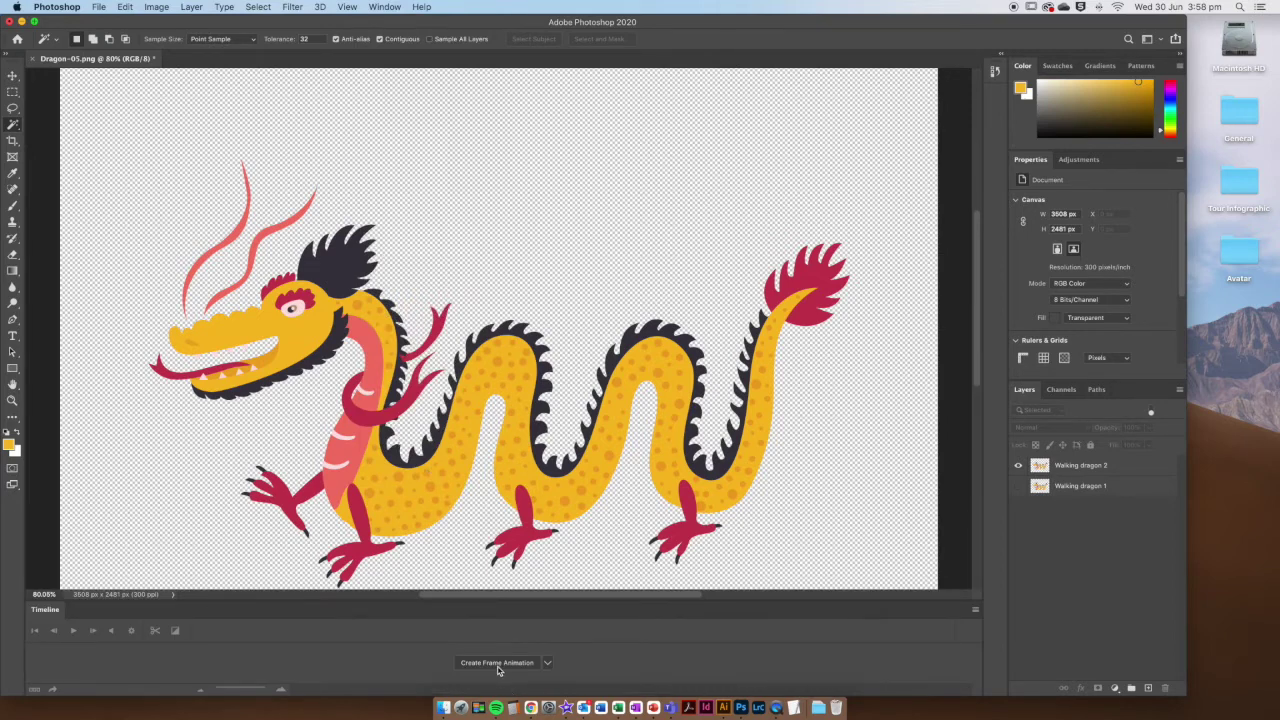
{"action": "left_click", "coordinate": [497, 663]}
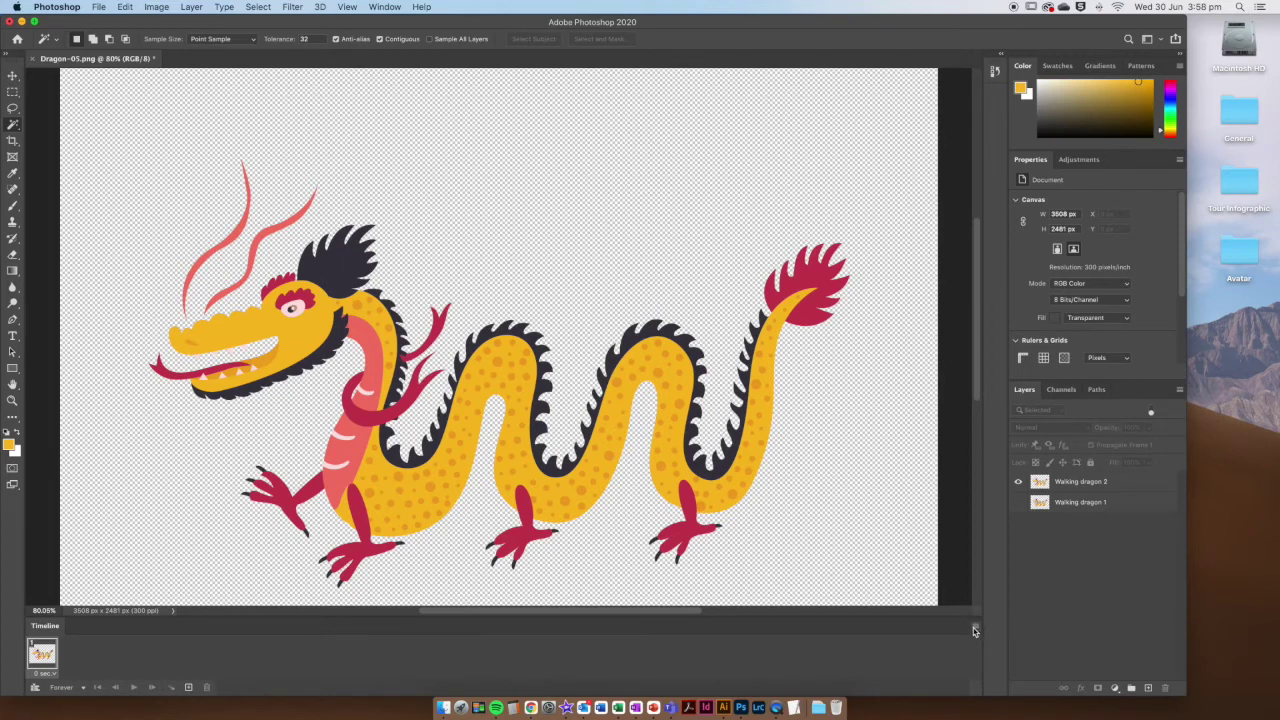
{"action": "left_click", "coordinate": [975, 630]}
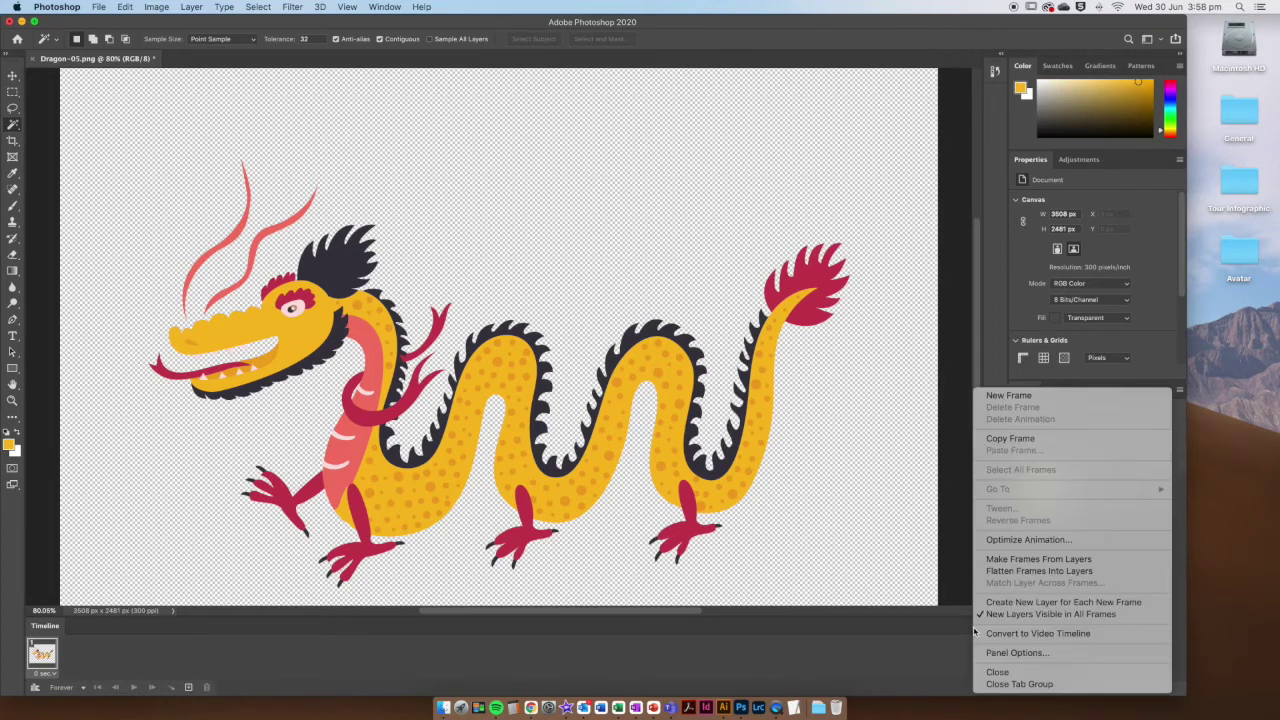
{"action": "left_click", "coordinate": [1108, 563]}
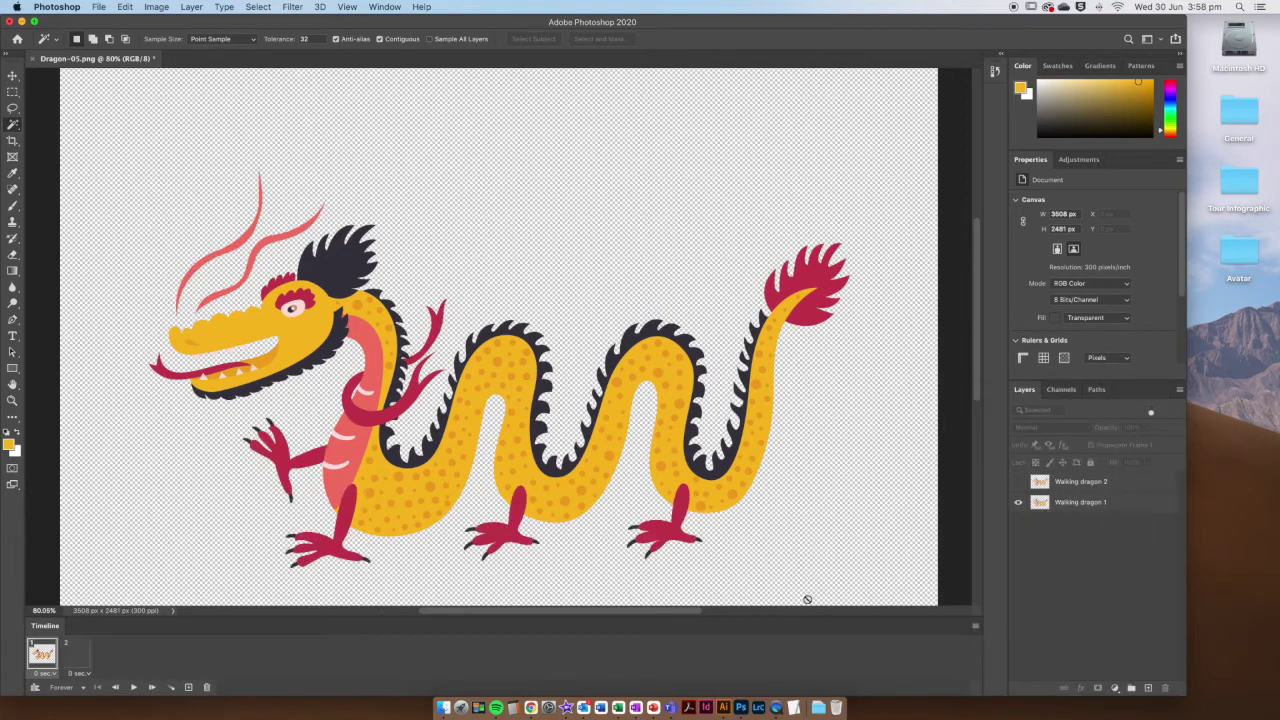
Step: Switch between frames 1 and 2 to compare the poses, and preview the animation's playback
{"action": "left_click", "coordinate": [44, 660]}
{"action": "left_click", "coordinate": [77, 659]}
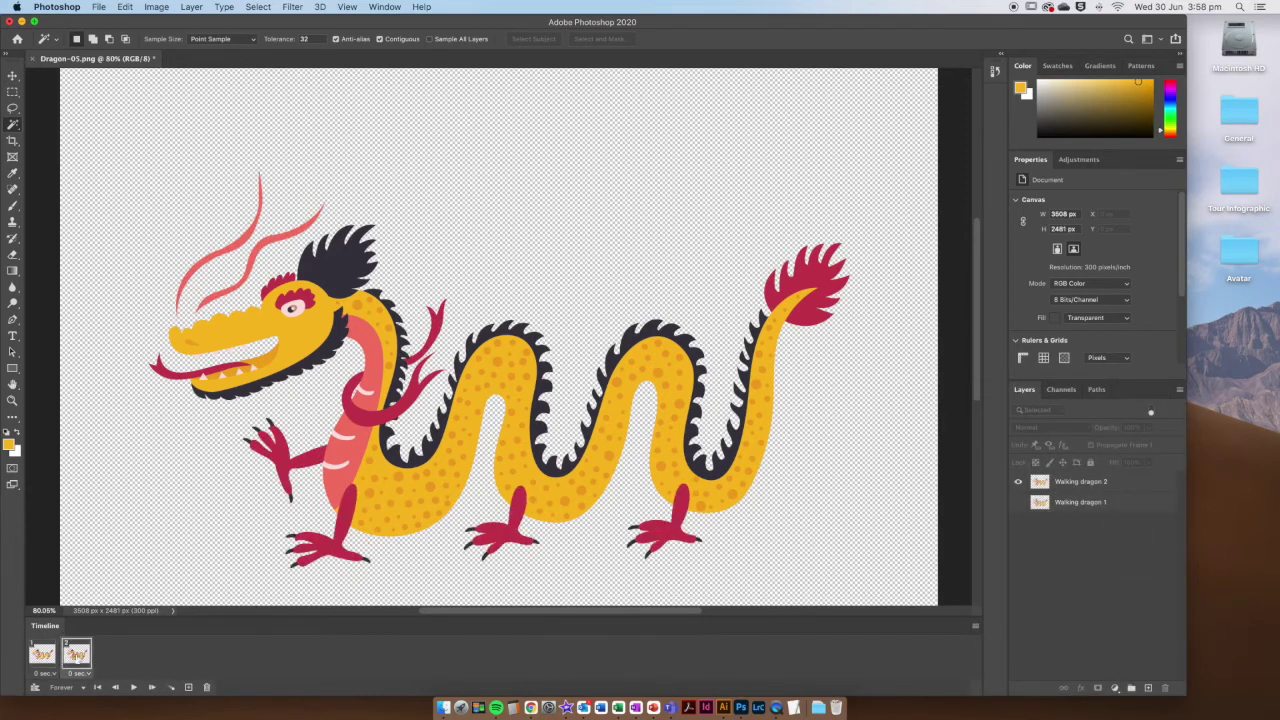
{"action": "left_click", "coordinate": [46, 660]}
{"action": "left_click", "coordinate": [82, 661]}
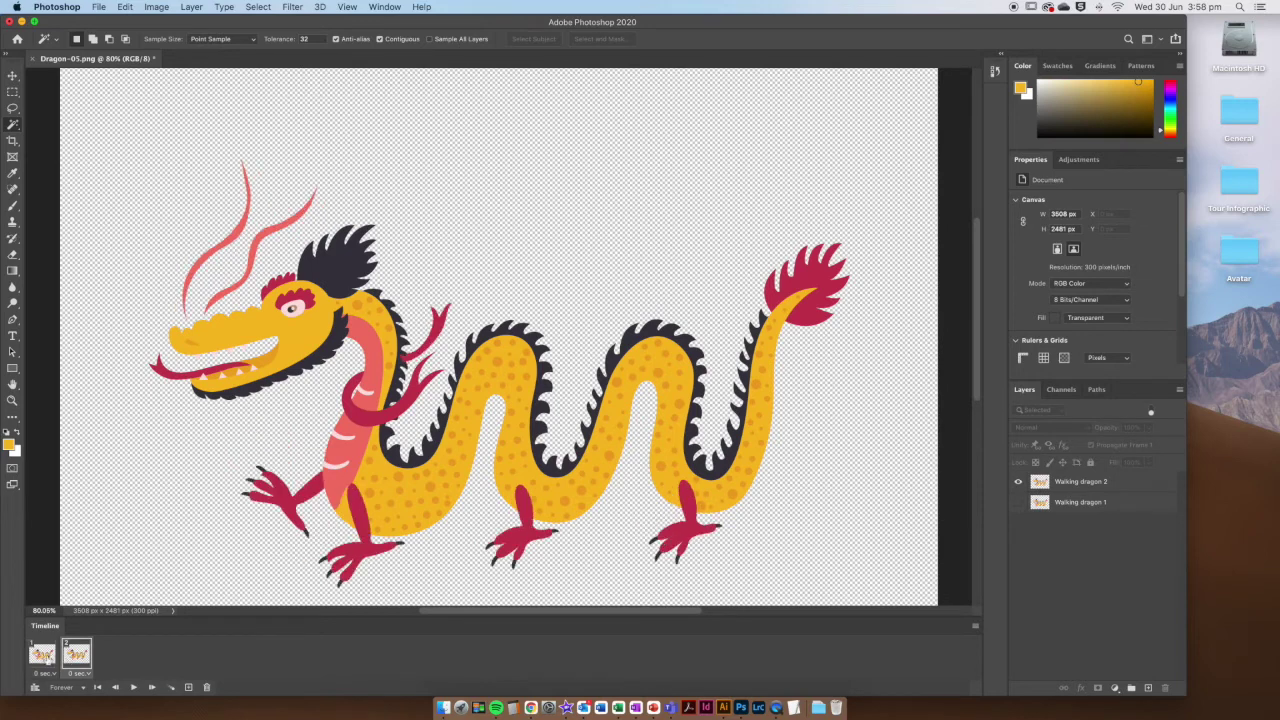
{"action": "left_click", "coordinate": [134, 688]}
{"action": "left_click", "coordinate": [136, 688]}
Step: Set the delay of both animation frames to 0.5 seconds and play the animation to check its speed
{"action": "left_click", "coordinate": [89, 676]}
{"action": "left_click", "coordinate": [173, 671]}
{"action": "left_click", "coordinate": [88, 677]}
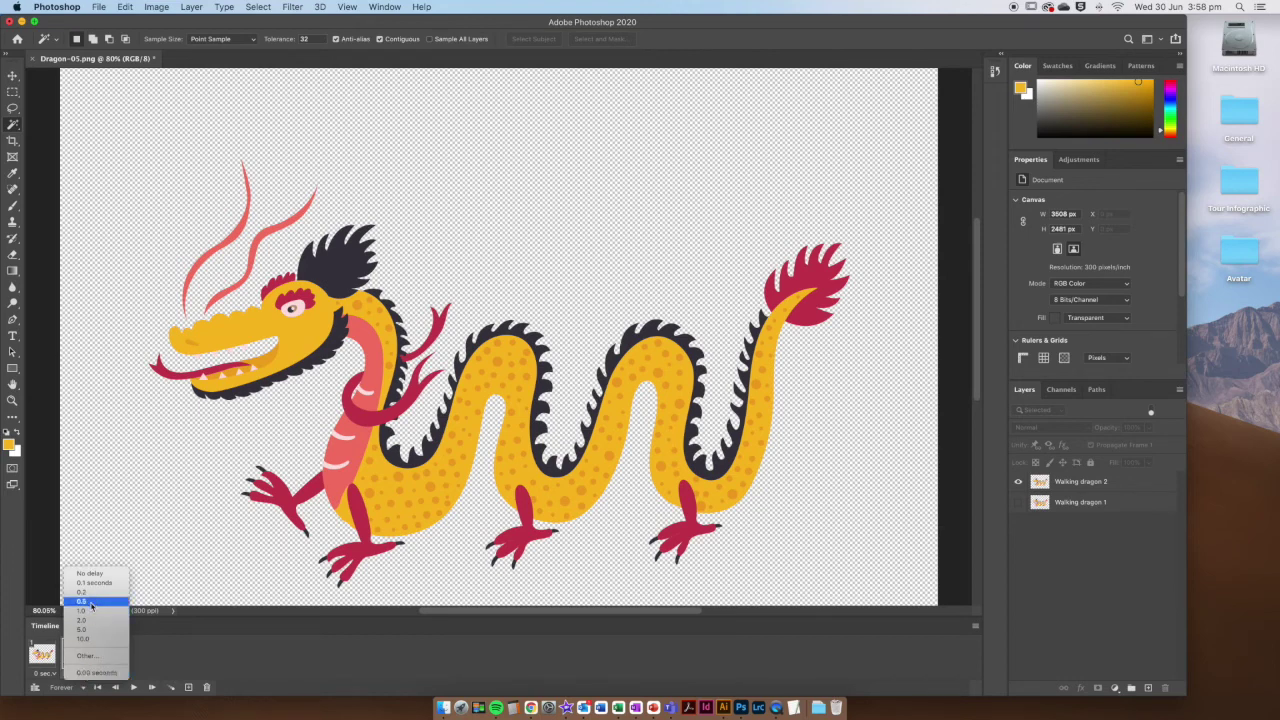
{"action": "left_click", "coordinate": [90, 611]}
{"action": "left_click", "coordinate": [55, 674]}
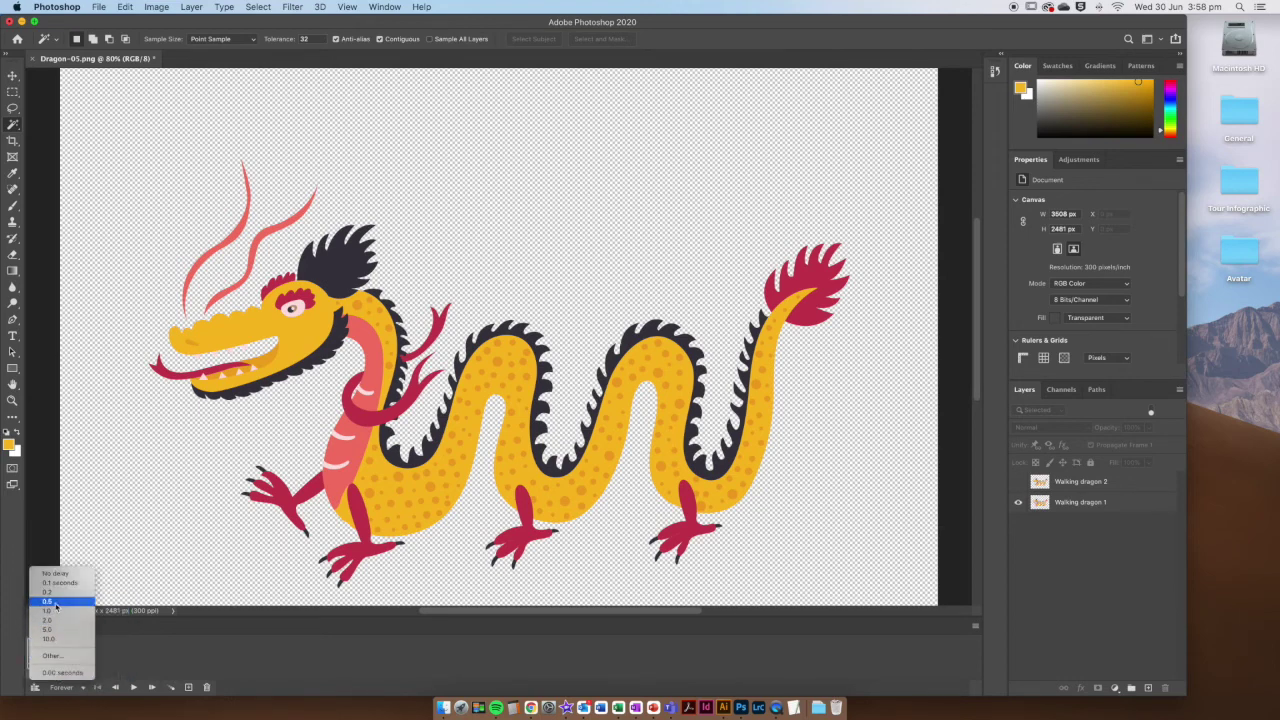
{"action": "left_click", "coordinate": [50, 601]}
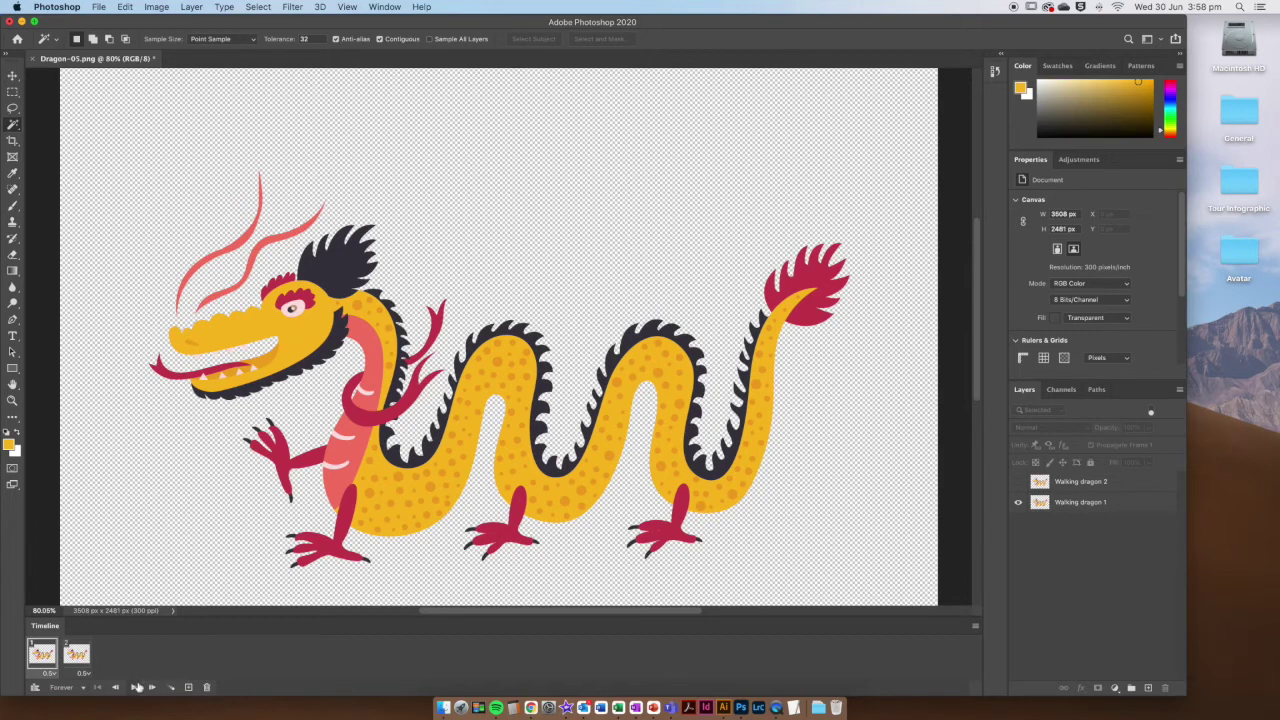
{"action": "left_click", "coordinate": [135, 688]}
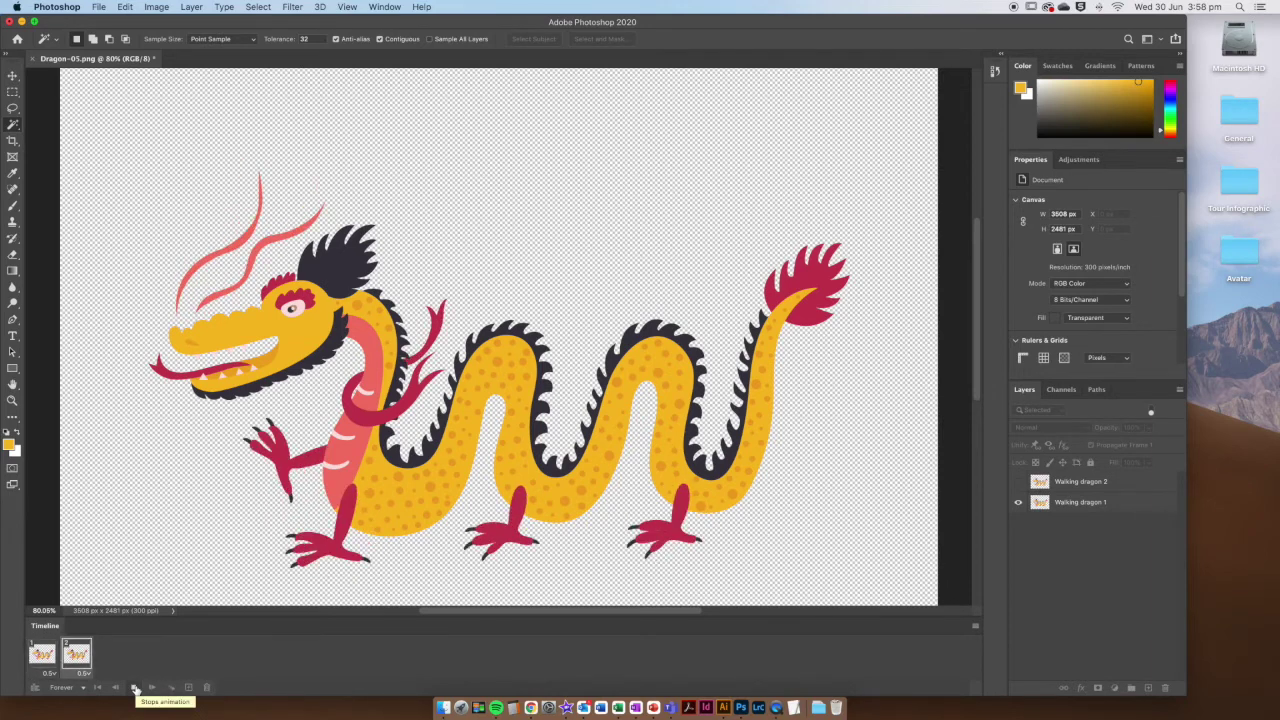
{"action": "left_click", "coordinate": [135, 688]}
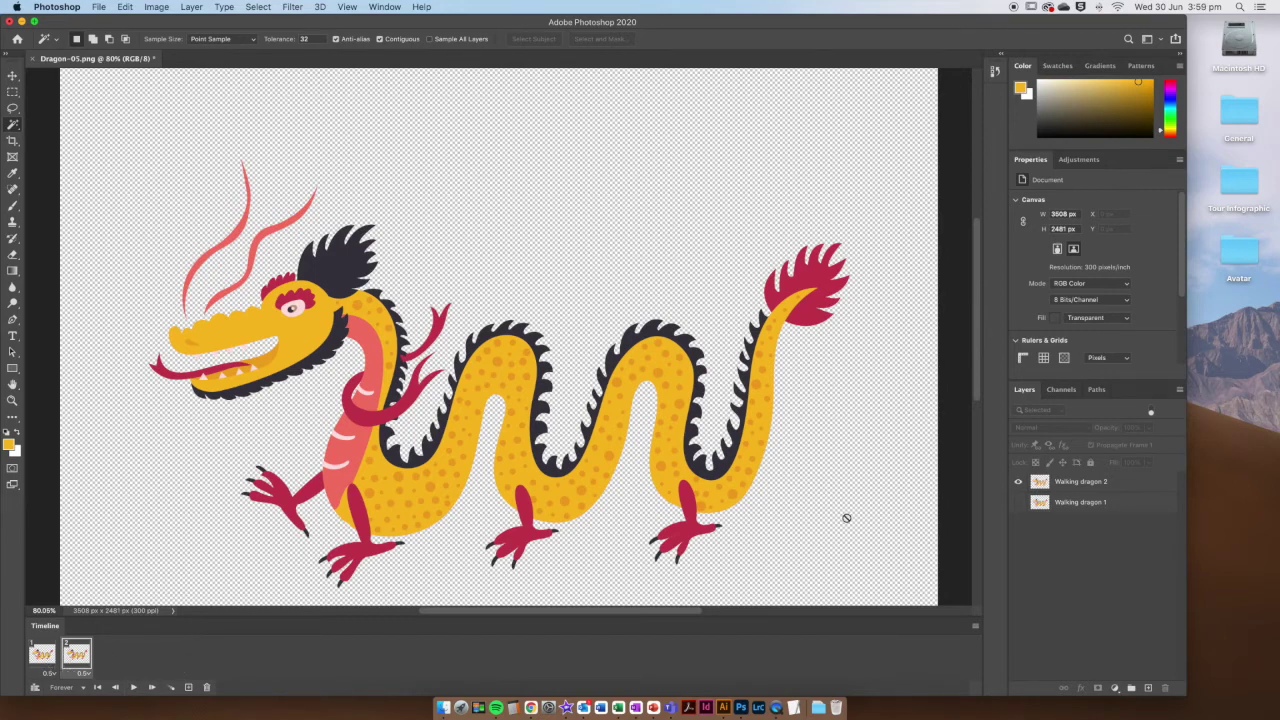
Step: Open the Save for Web (Legacy) export for the animation, keeping the GIF format and the GIF 128 Dithered preset
{"action": "left_click", "coordinate": [99, 9]}
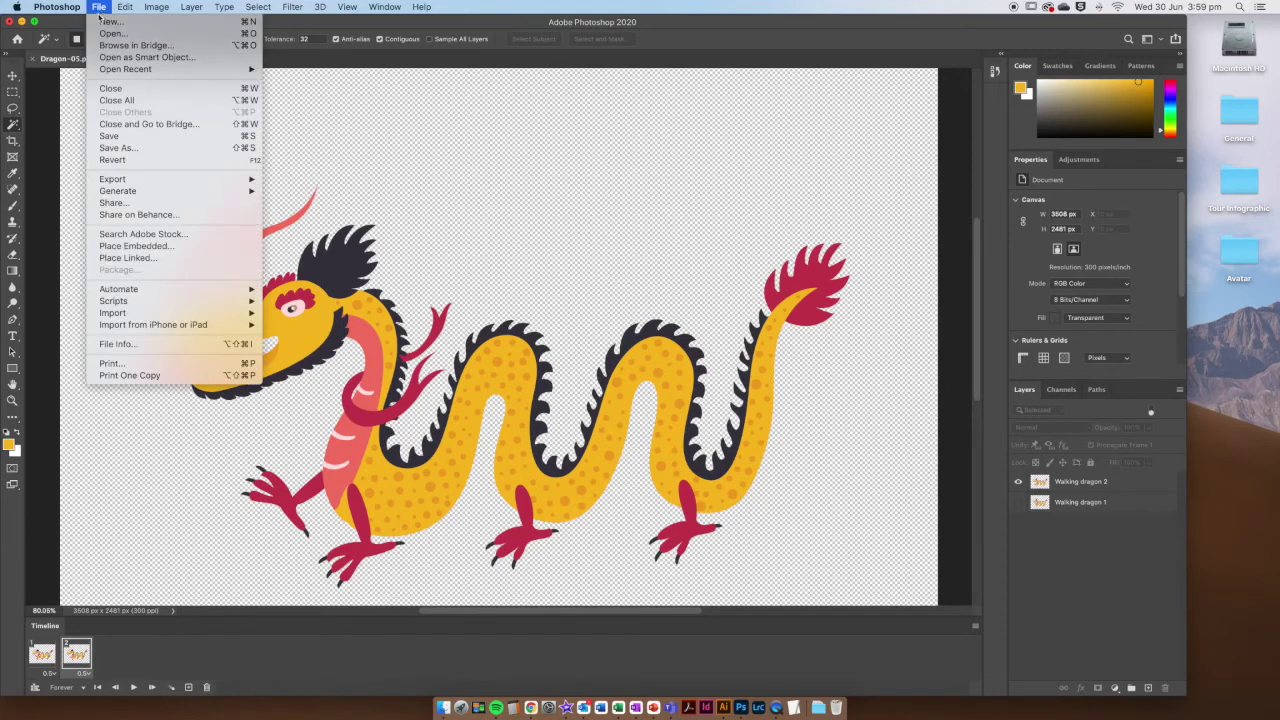
{"action": "mouse_move", "coordinate": [119, 186]}
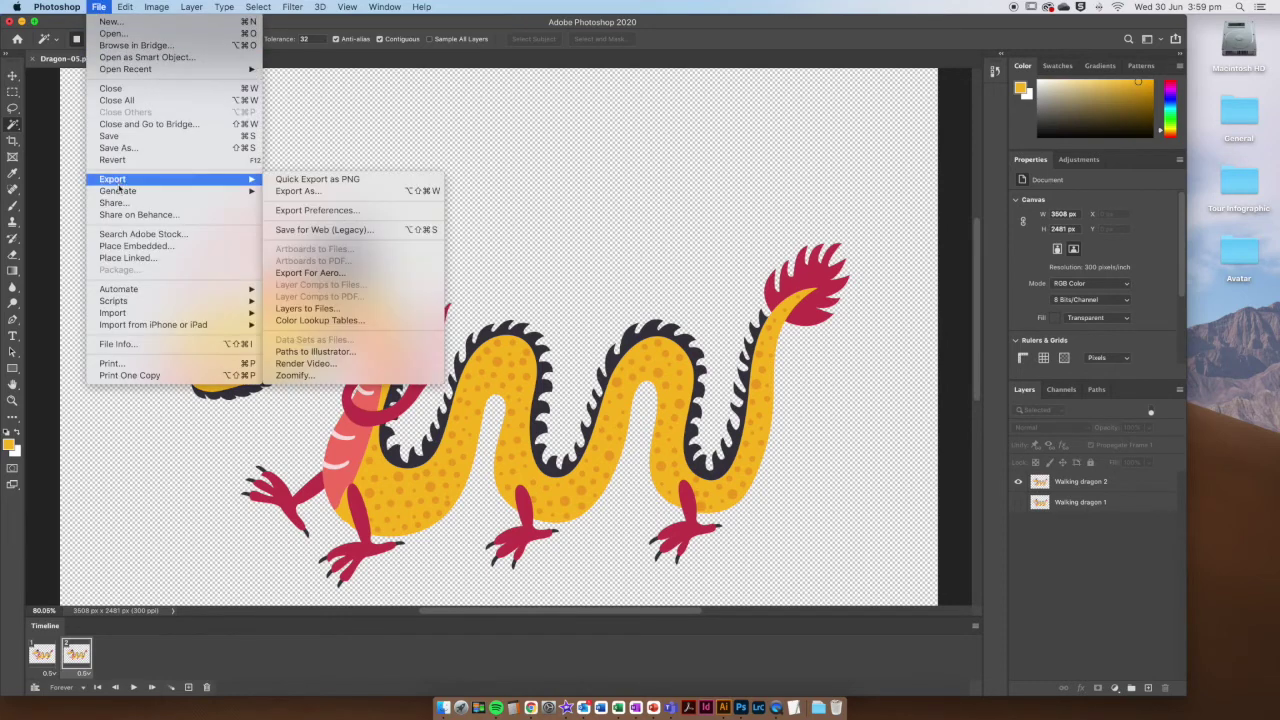
{"action": "left_click", "coordinate": [361, 231]}
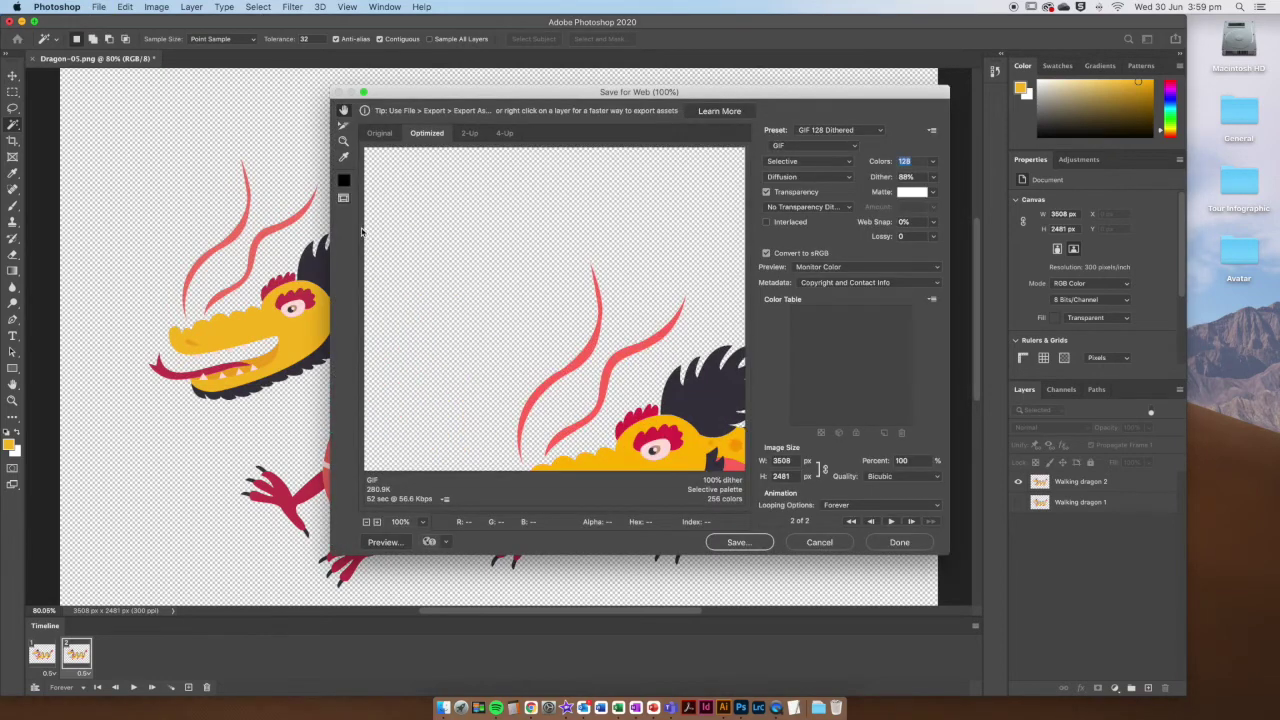
{"action": "left_click", "coordinate": [852, 147]}
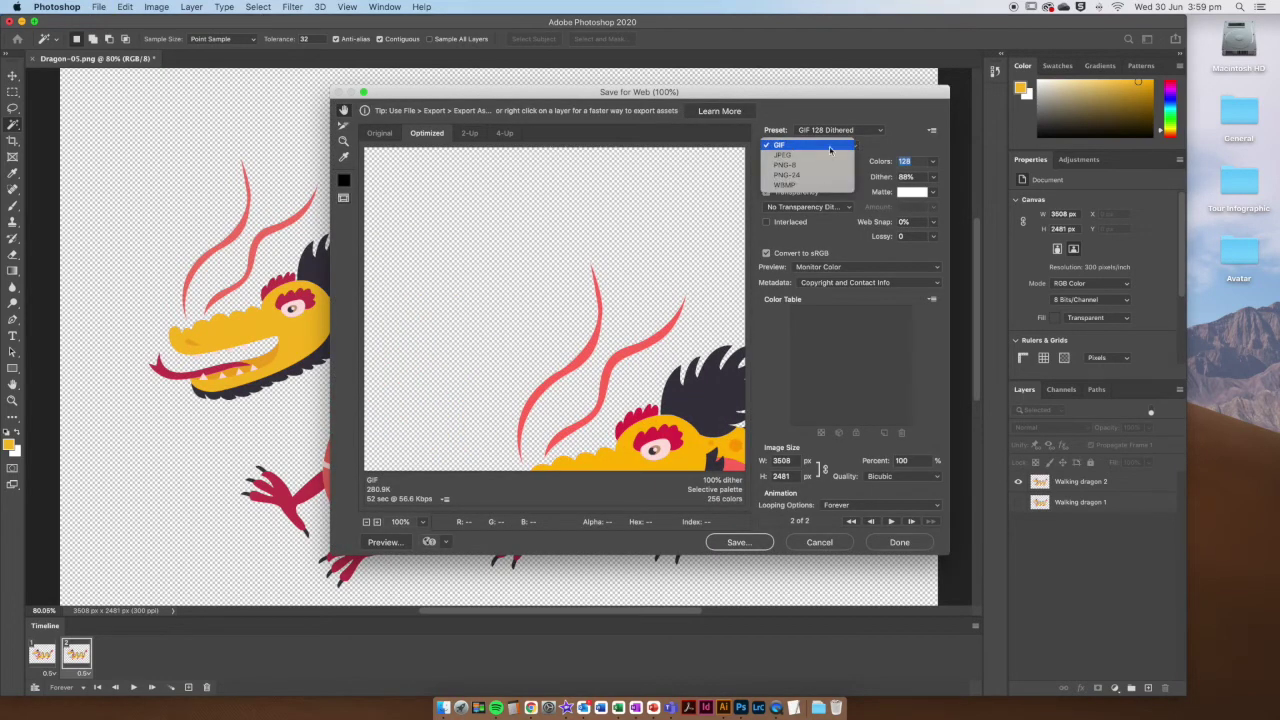
{"action": "left_click", "coordinate": [882, 145]}
{"action": "left_click", "coordinate": [845, 132]}
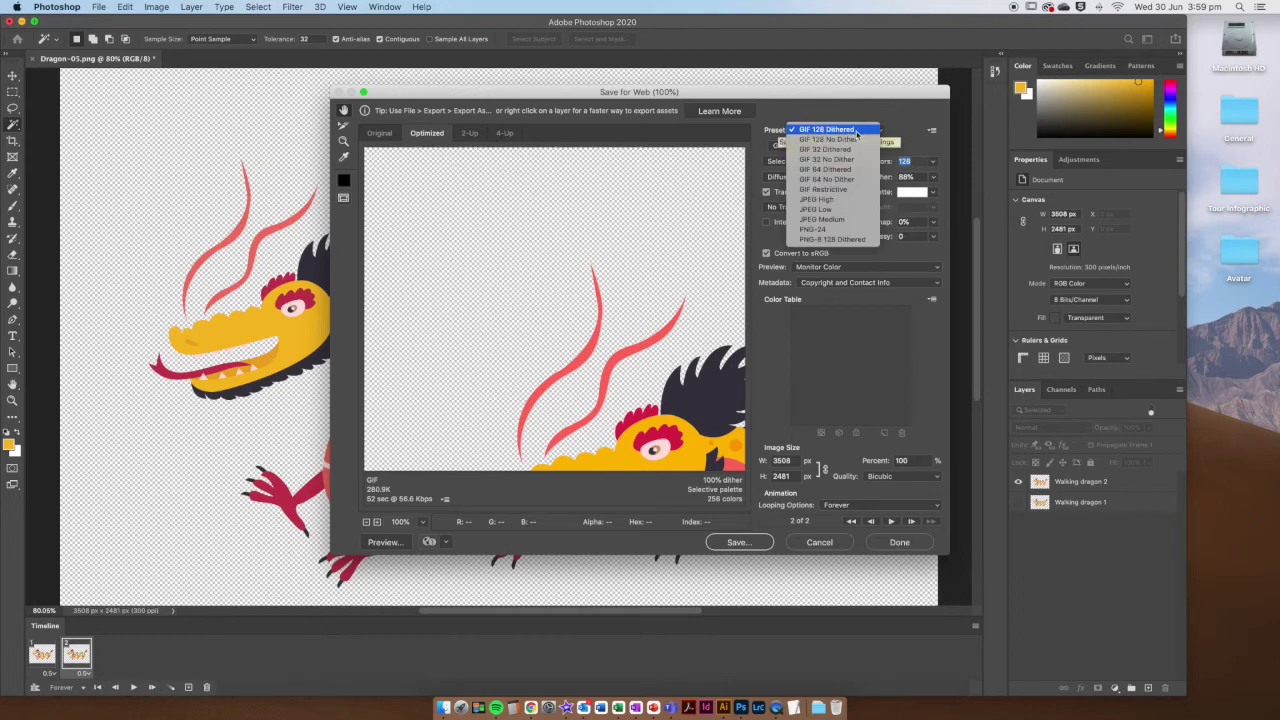
{"action": "left_click", "coordinate": [877, 130]}
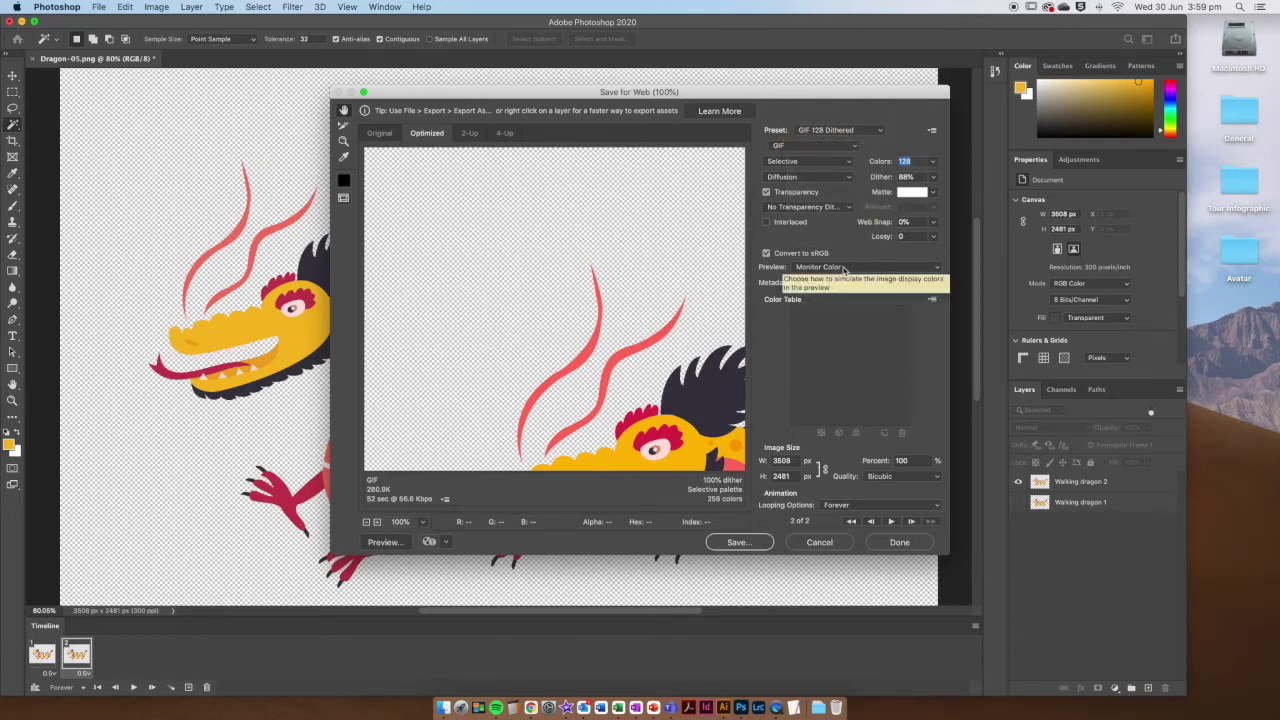
Step: Preview the optimized dragon GIF in the web browser, bring the whole animation into view, and close the preview
{"action": "left_click", "coordinate": [396, 544]}
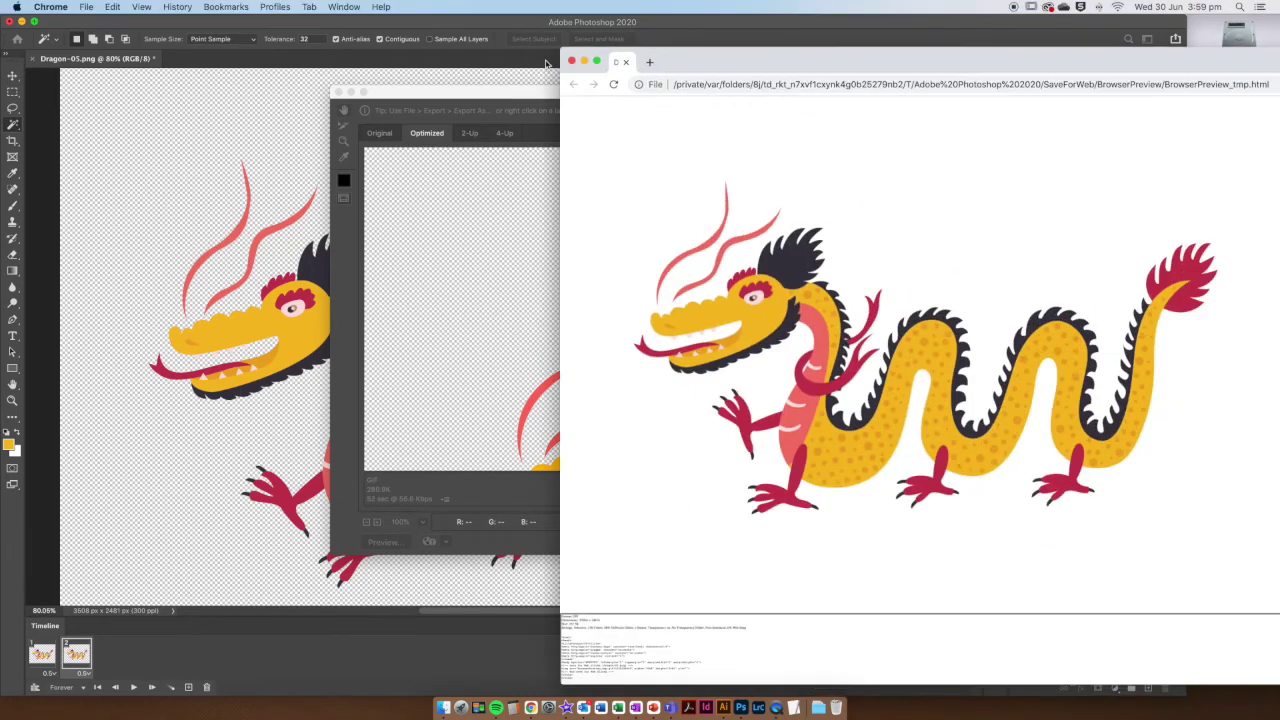
{"action": "left_click_drag", "start_coordinate": [547, 64], "coordinate": [160, 24]}
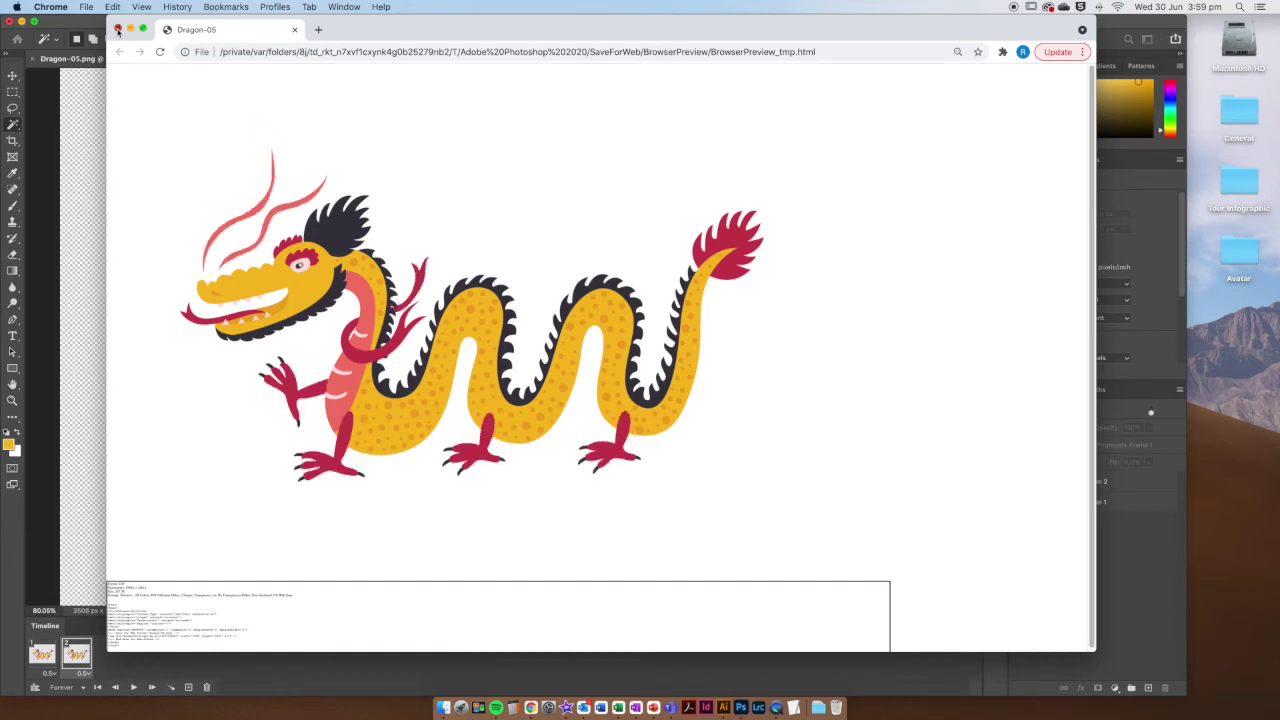
{"action": "left_click", "coordinate": [117, 29]}
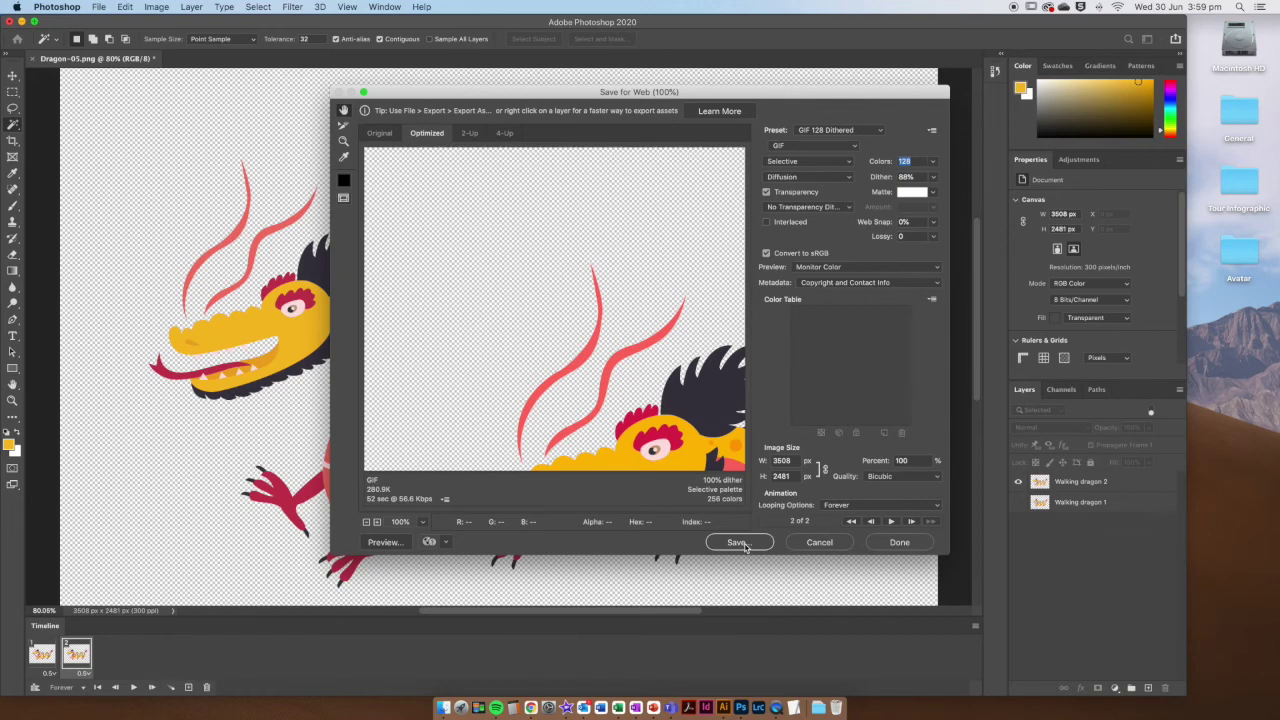
Step: Save the animation as Dragon-05.gif with Images Only in the GIFs folder inside Tour Infographic, replacing the existing file
{"action": "left_click", "coordinate": [740, 543]}
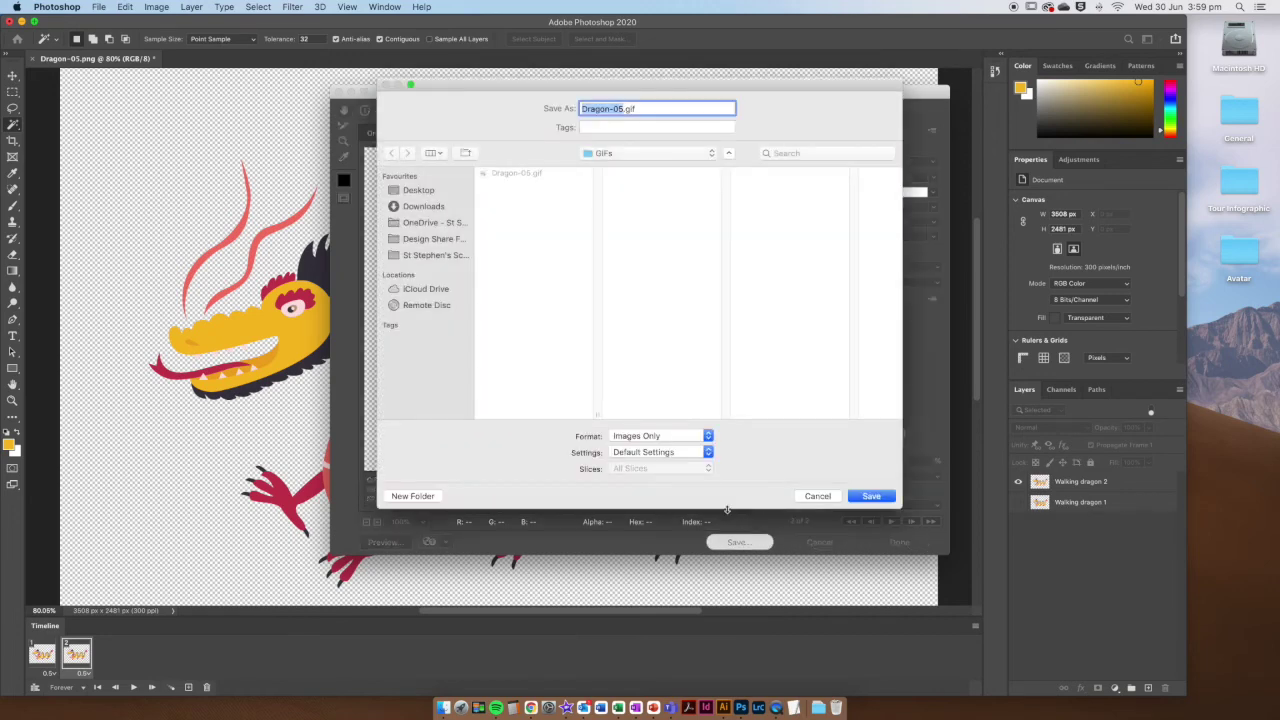
{"action": "left_click", "coordinate": [633, 158]}
{"action": "left_click", "coordinate": [630, 166]}
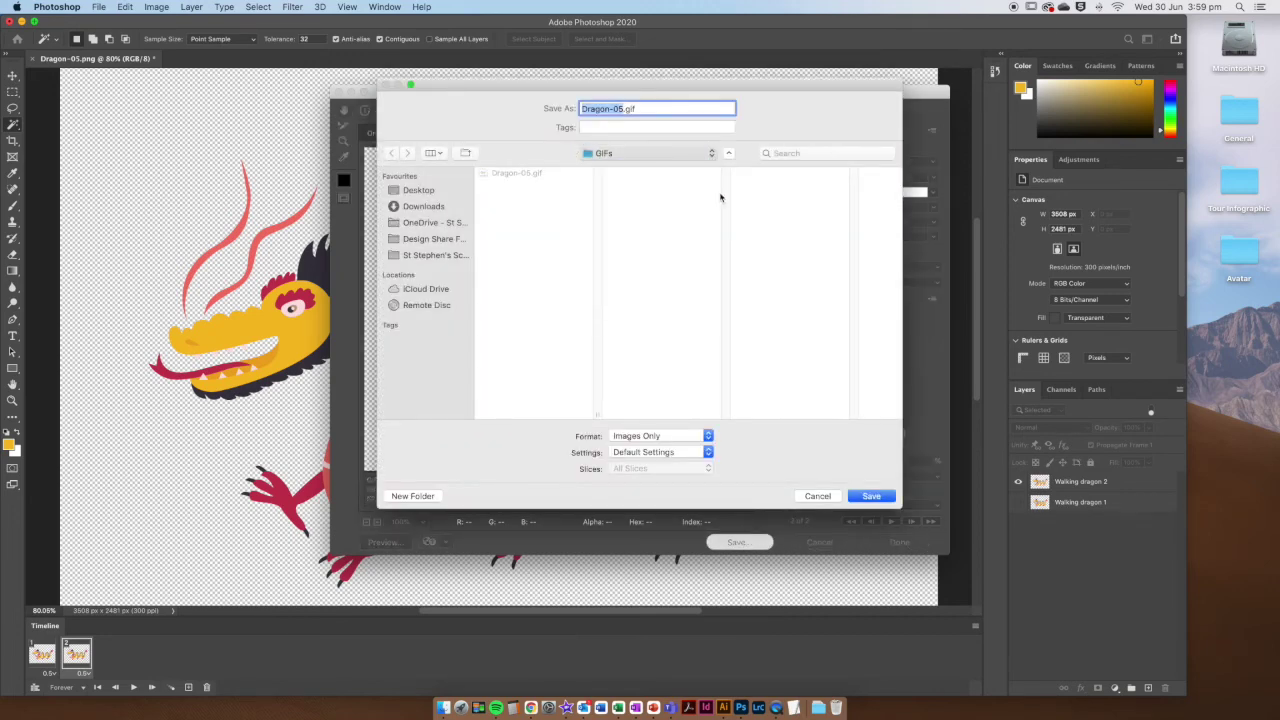
{"action": "left_click", "coordinate": [630, 206]}
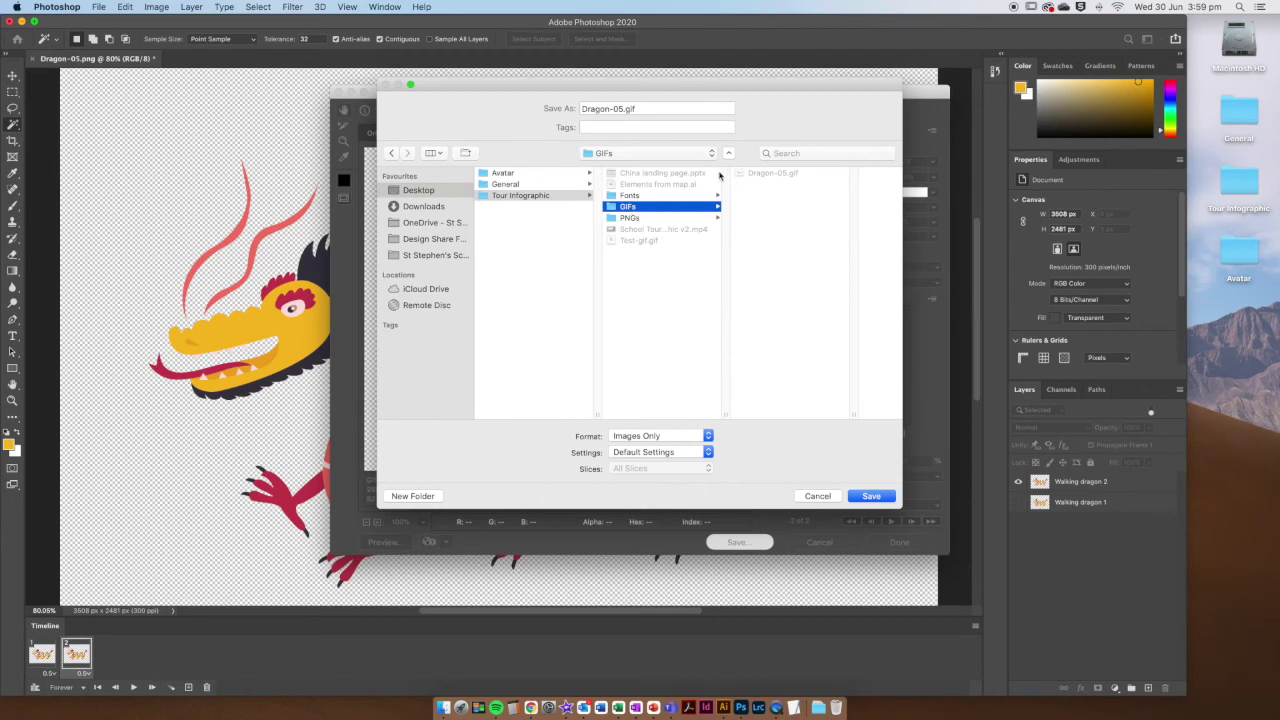
{"action": "left_click", "coordinate": [872, 496]}
{"action": "left_click", "coordinate": [790, 360]}
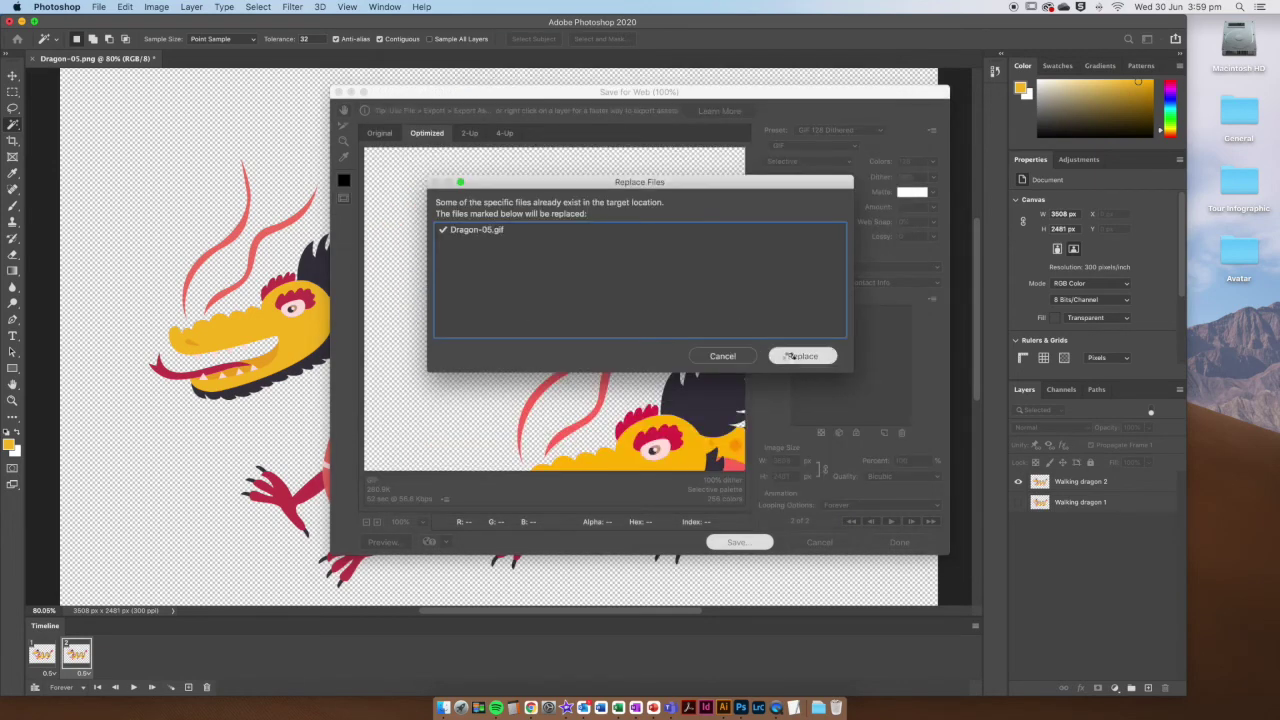